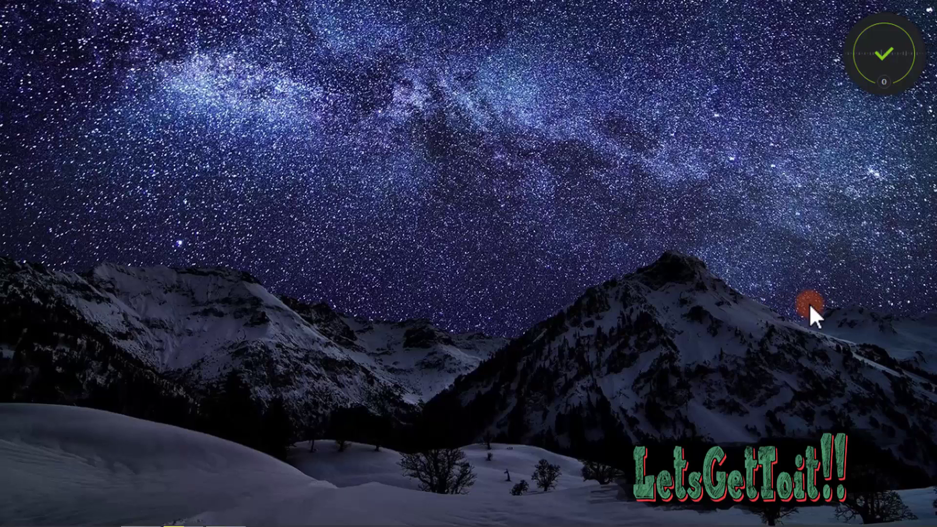
# Step: Delete the Gradient Fill 1, text and box layers, leaving only the Background night-sky photo
pyautogui.click(241, 512)
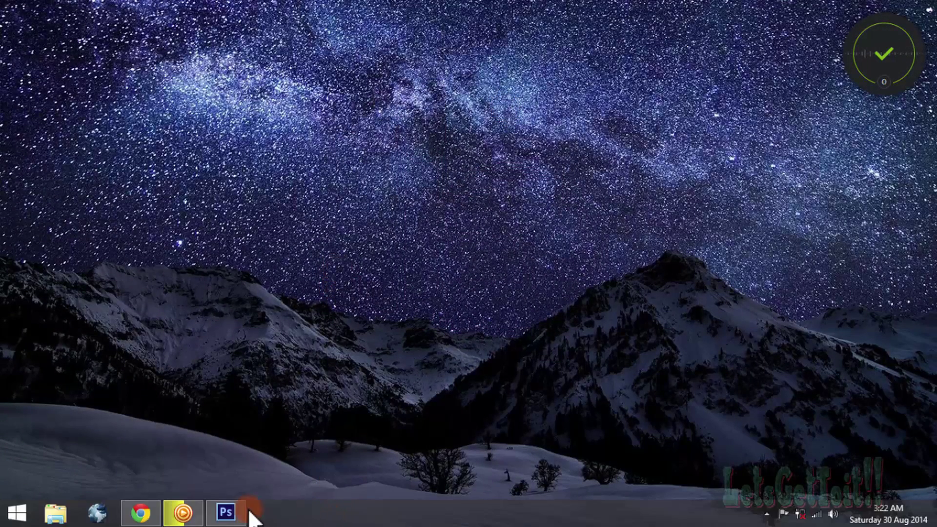
pyautogui.click(241, 514)
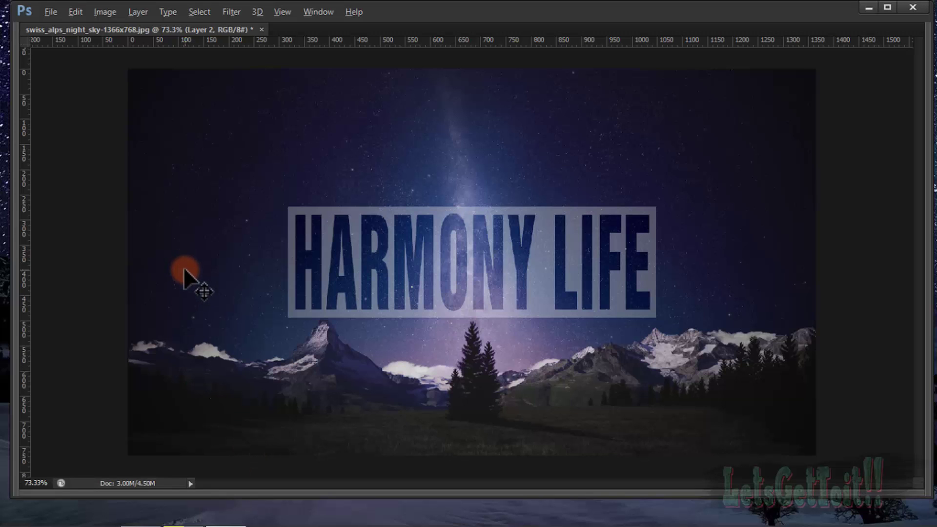
pyautogui.press('Tab')
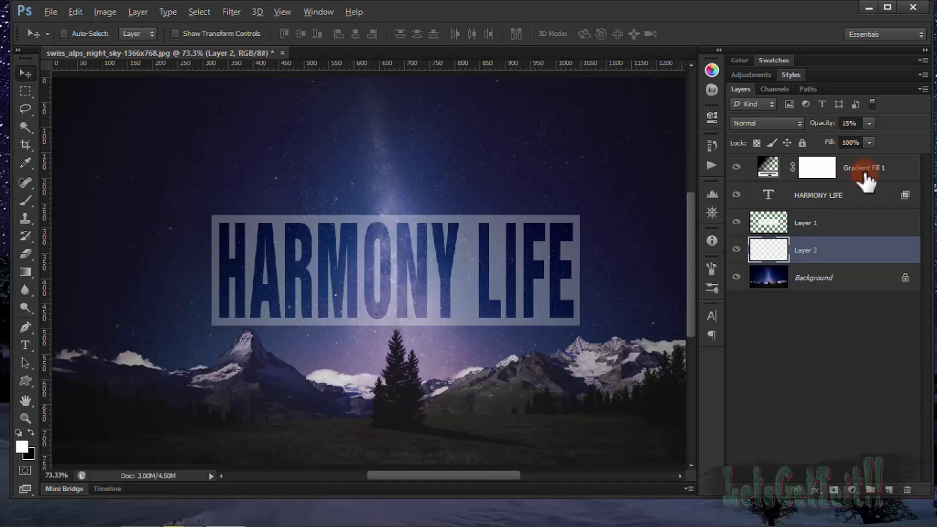
pyautogui.keyDown('shift'); pyautogui.click(863, 169); pyautogui.keyUp('shift')
pyautogui.press('Delete')
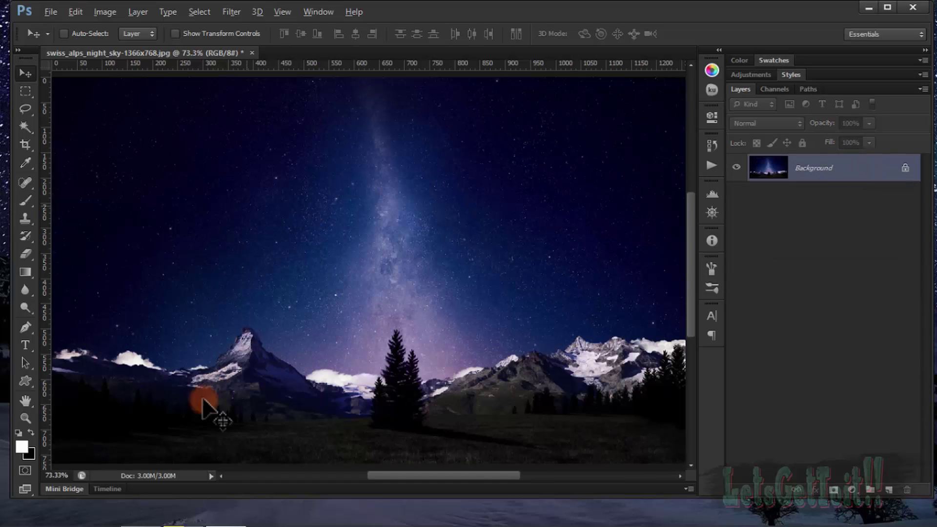
pyautogui.moveTo(229, 522)
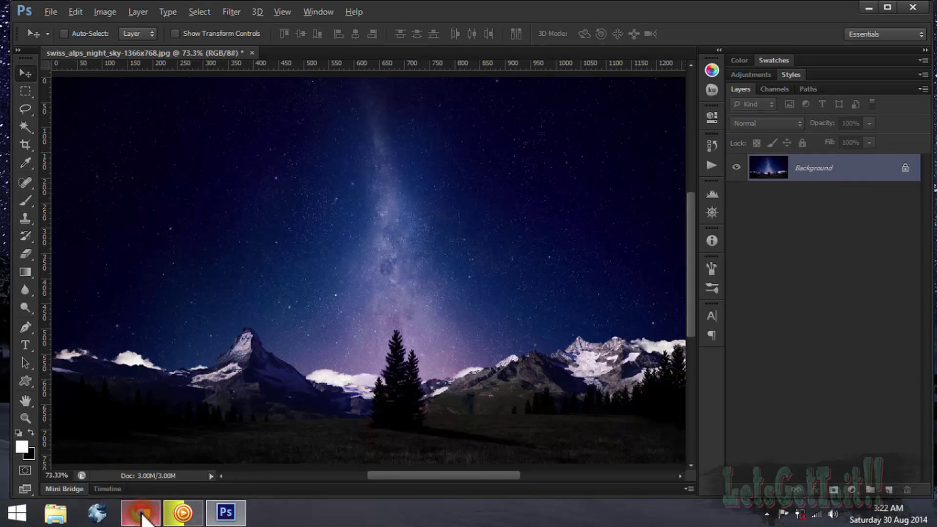
pyautogui.click(142, 512)
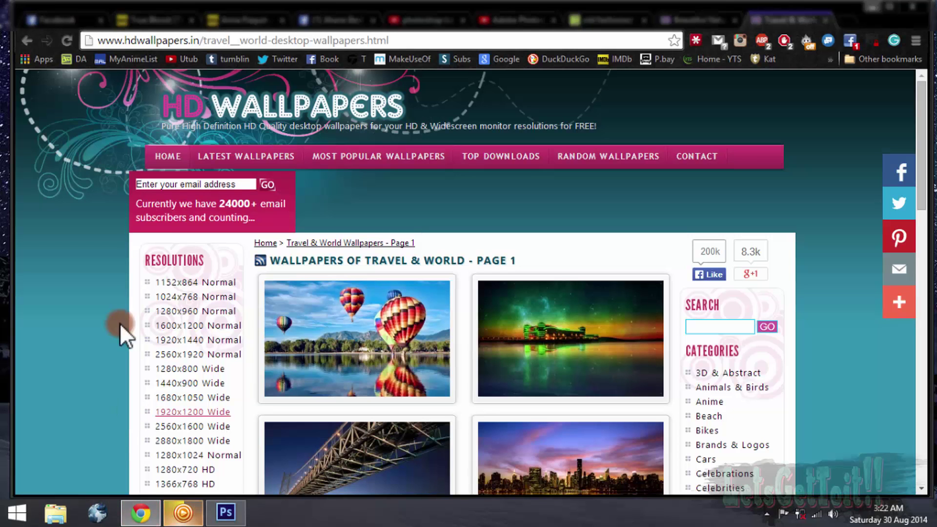
pyautogui.scroll(-2, 91, 139)
pyautogui.scroll(-2, 90, 138)
pyautogui.scroll(4, 91, 139)
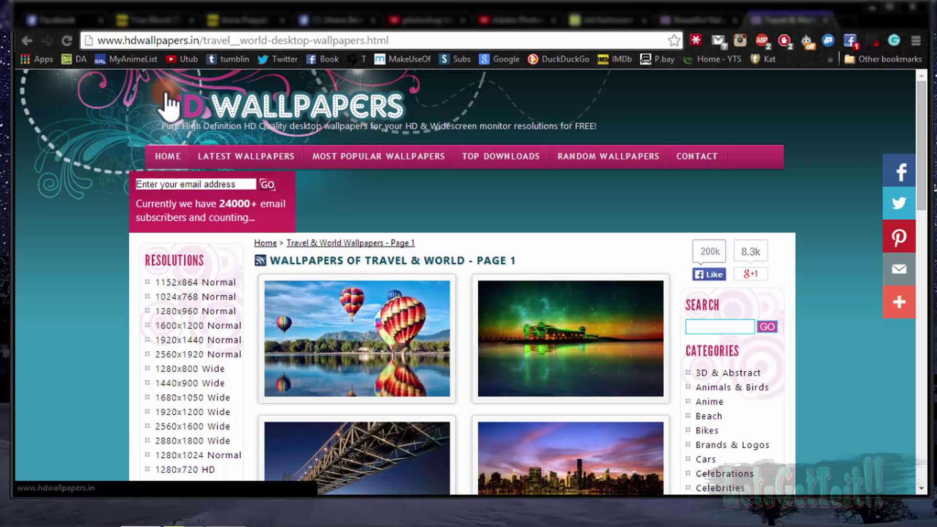
pyautogui.scroll(-4, 152, 160)
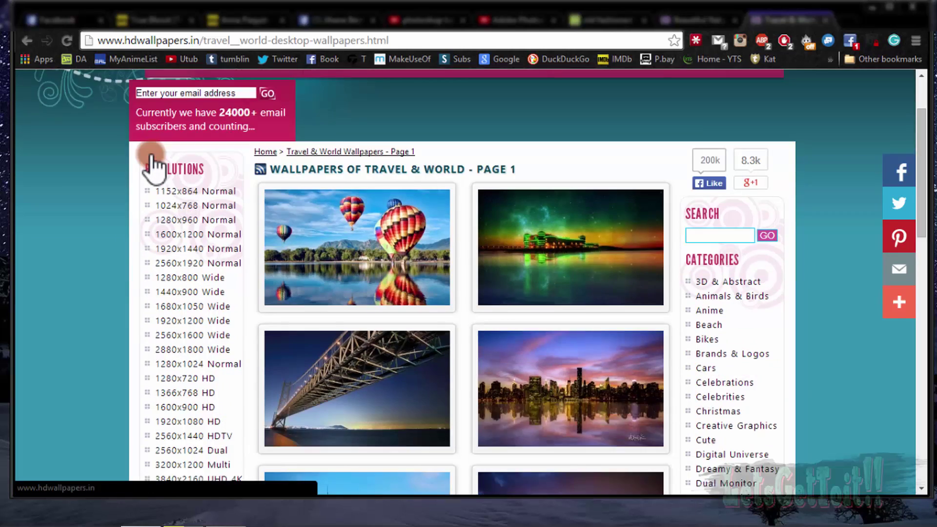
pyautogui.scroll(-3, 153, 147)
pyautogui.scroll(5, 161, 117)
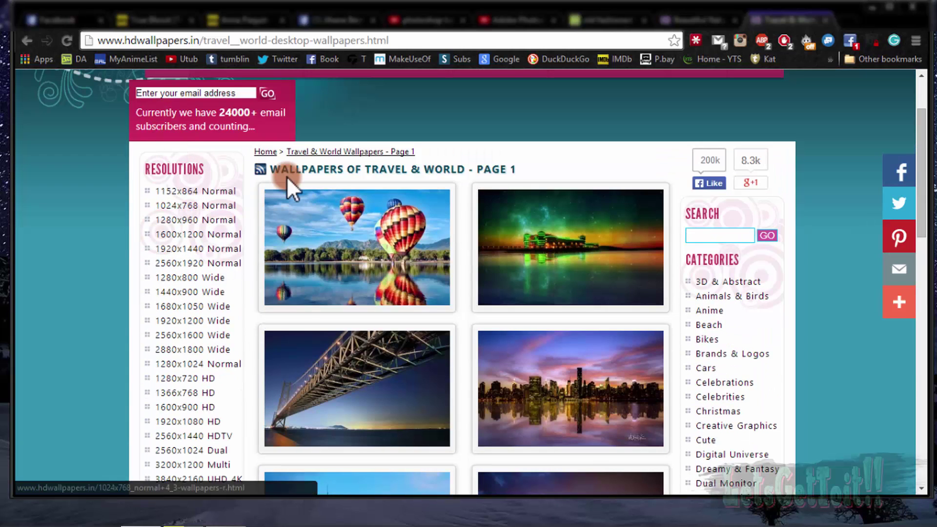
pyautogui.click(867, 11)
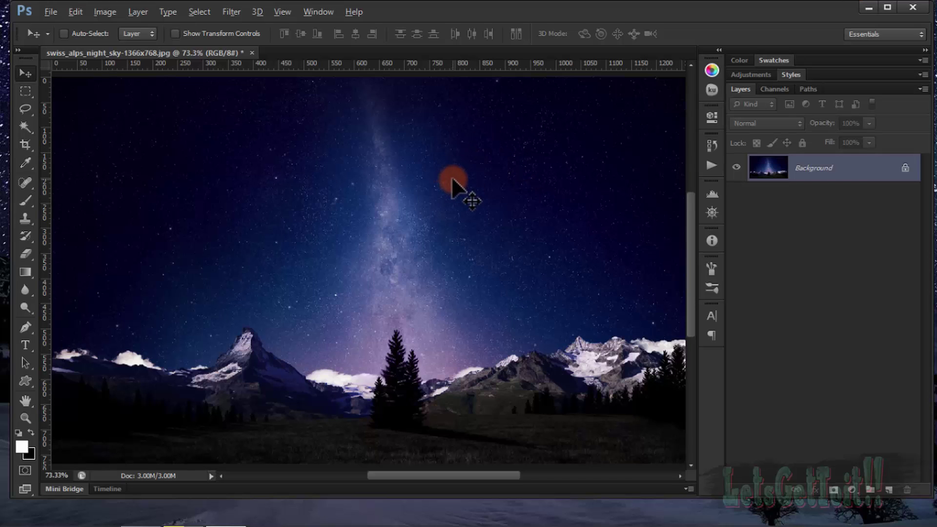
# Step: Add Layer 1 and use Edit > Fill with White at 70% opacity
pyautogui.hotkey('ctrl', '0')
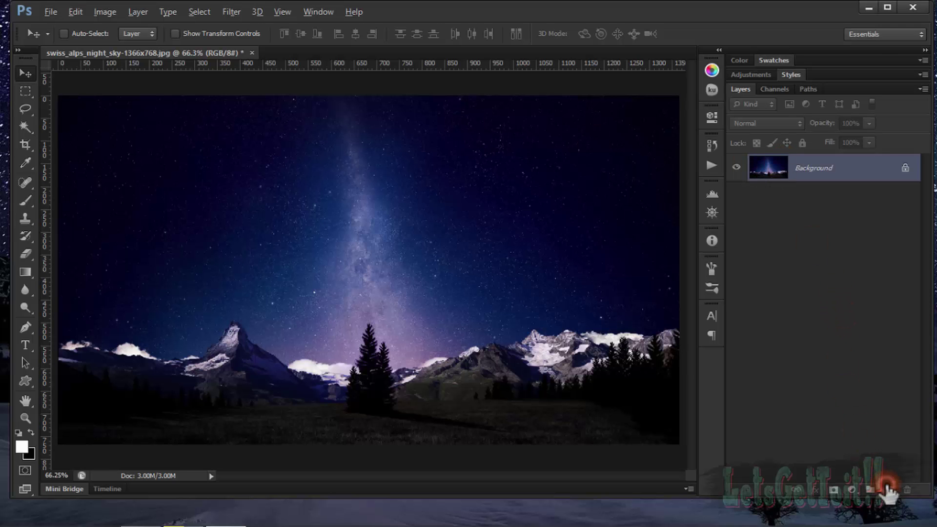
pyautogui.click(889, 489)
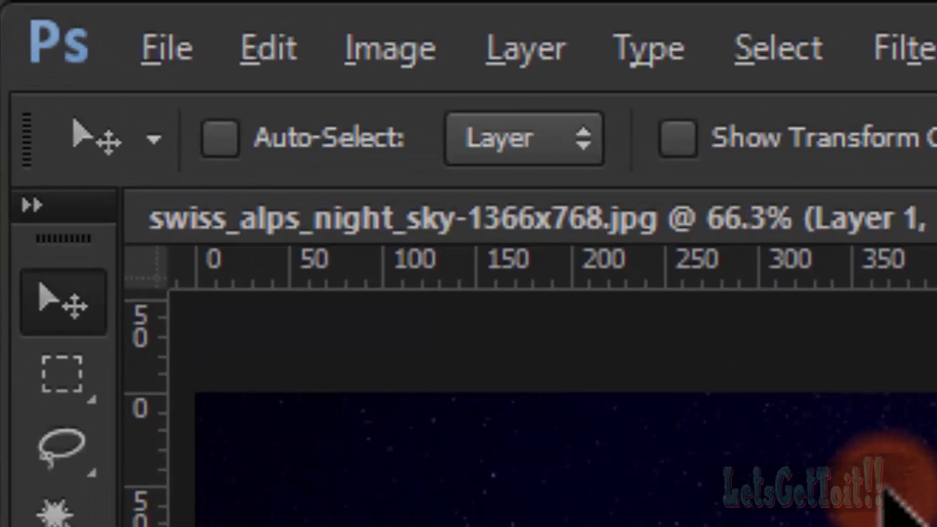
pyautogui.click(75, 11)
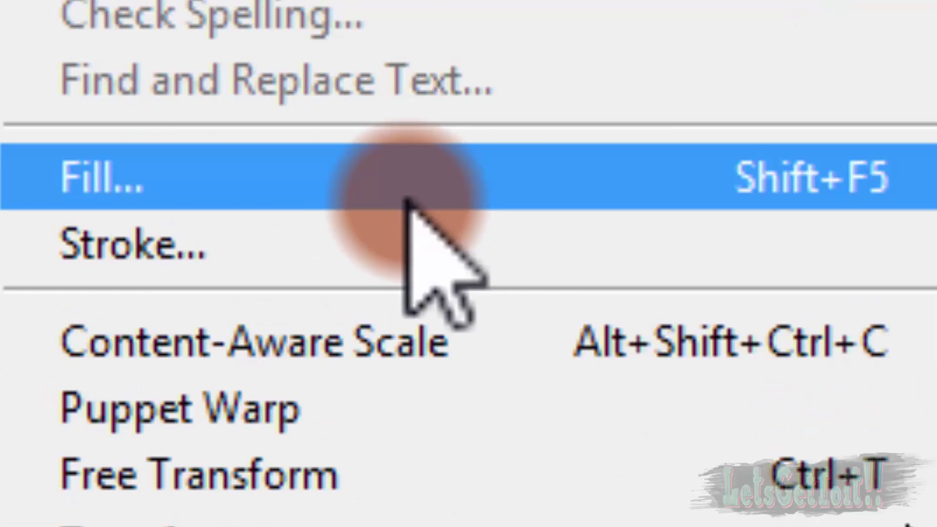
pyautogui.click(407, 200)
pyautogui.click(406, 153)
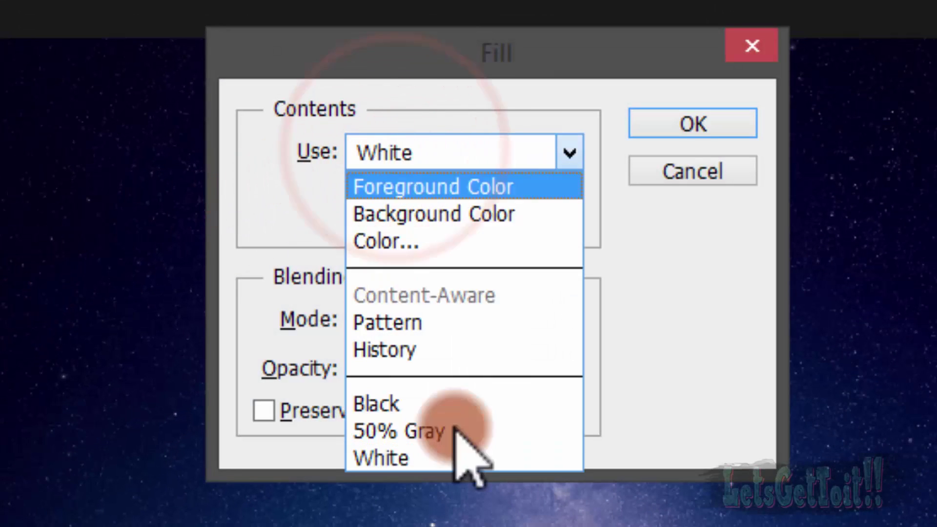
pyautogui.click(454, 463)
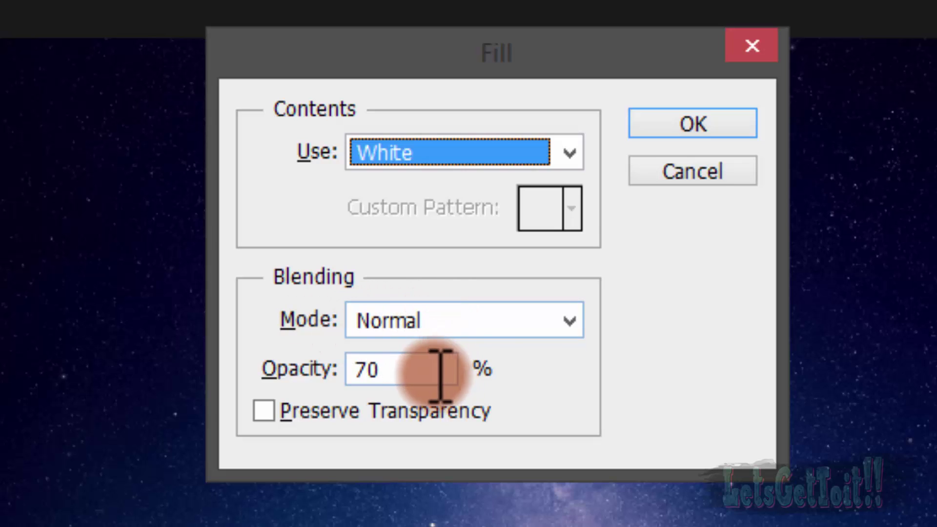
pyautogui.moveTo(397, 373); pyautogui.dragTo(335, 376)
pyautogui.click(398, 371)
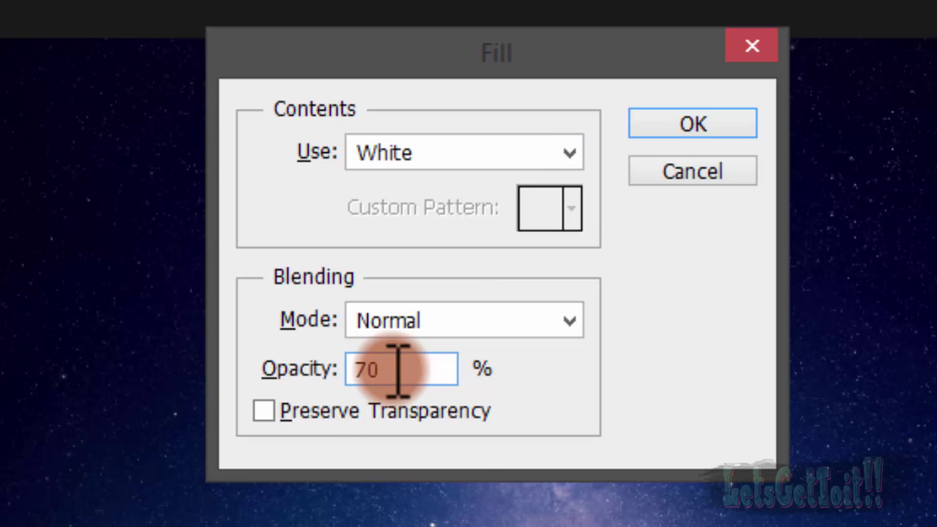
pyautogui.click(709, 125)
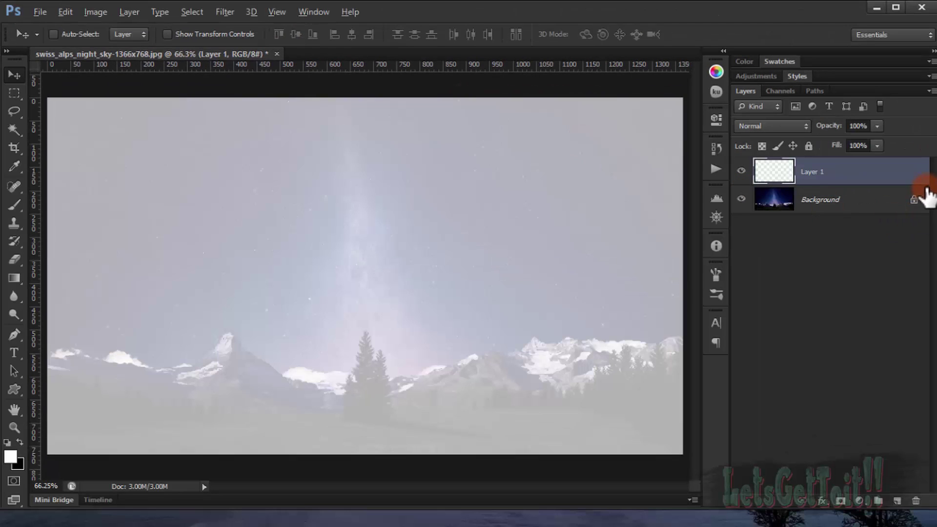
pyautogui.moveTo(924, 188)
pyautogui.mouseDown()
pyautogui.moveTo(850, 189)
pyautogui.moveTo(485, 242)
pyautogui.moveTo(246, 257)
pyautogui.moveTo(115, 140)
pyautogui.moveTo(43, 356)
pyautogui.mouseUp()
# Step: Type 'HARMONY LIFE' left of centre, widen the gap between the words, and commit the text
pyautogui.click(15, 353)
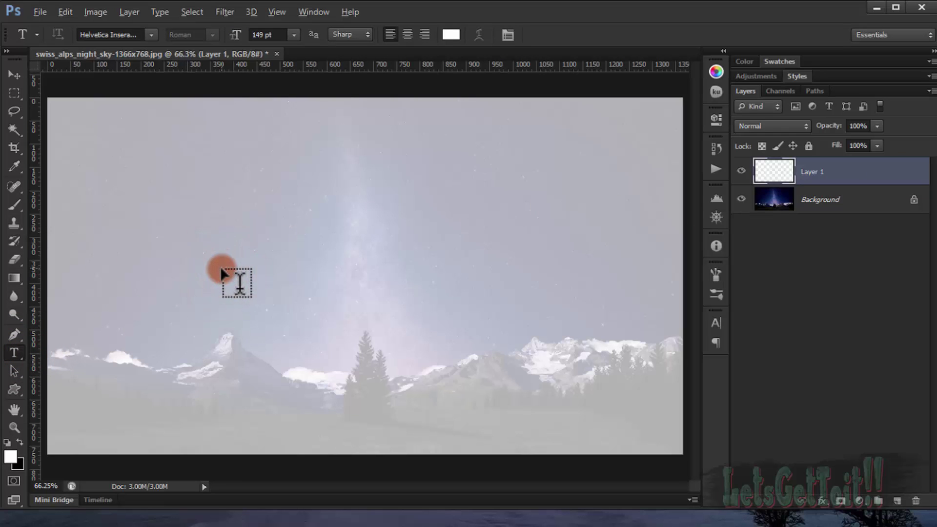
pyautogui.click(228, 279)
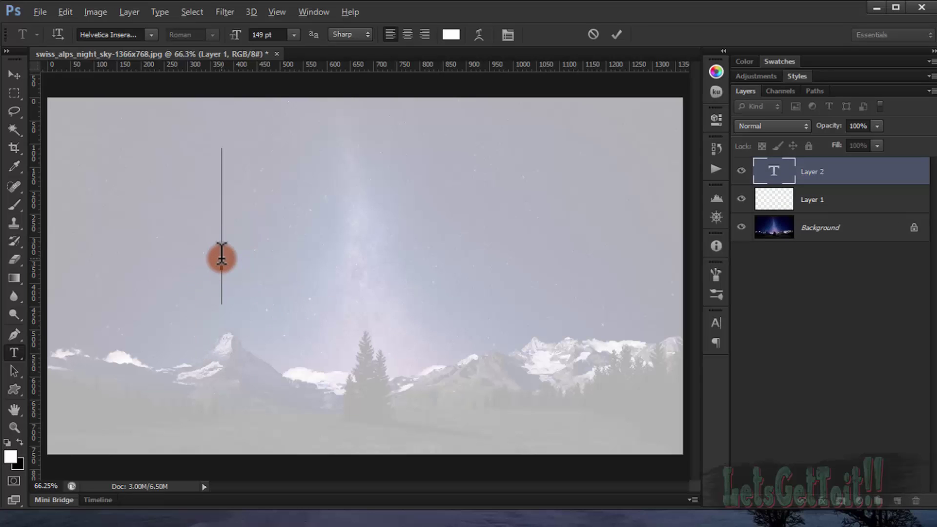
pyautogui.write('HA')
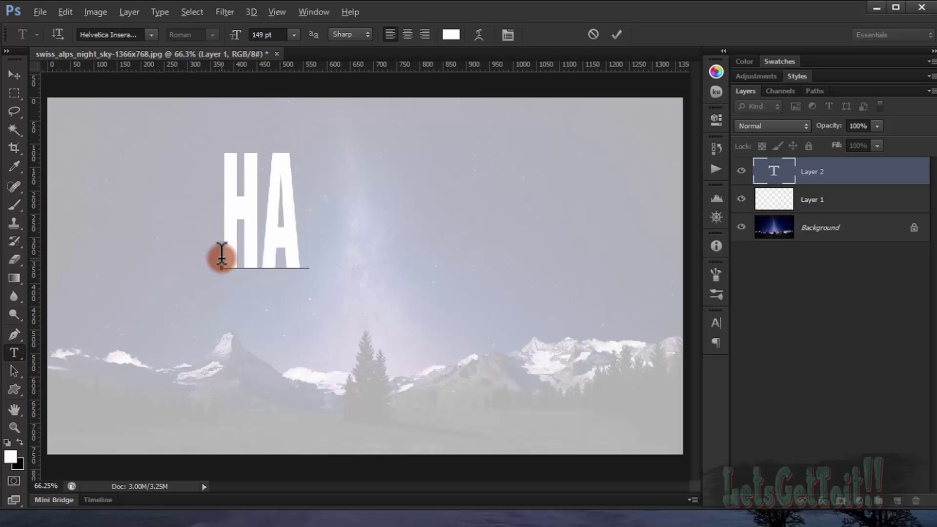
pyautogui.write('RMON')
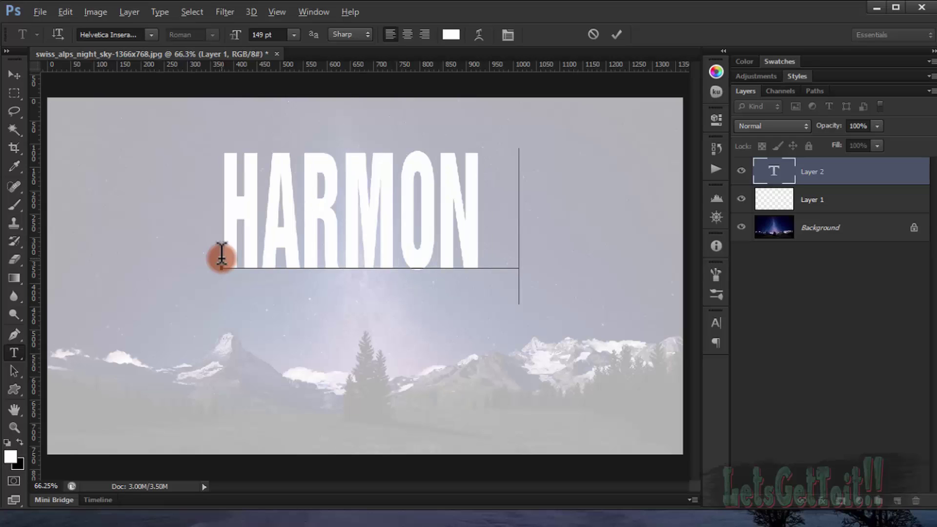
pyautogui.write('Y')
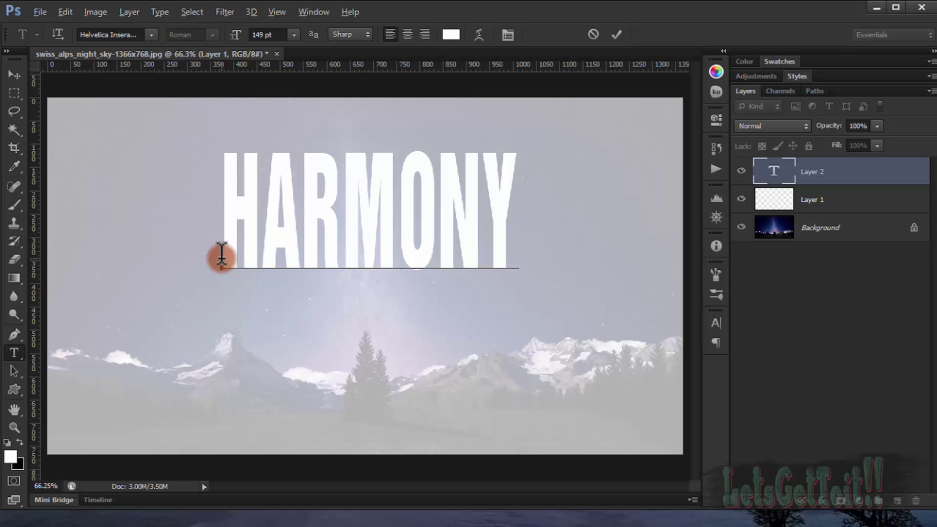
pyautogui.write(' LI')
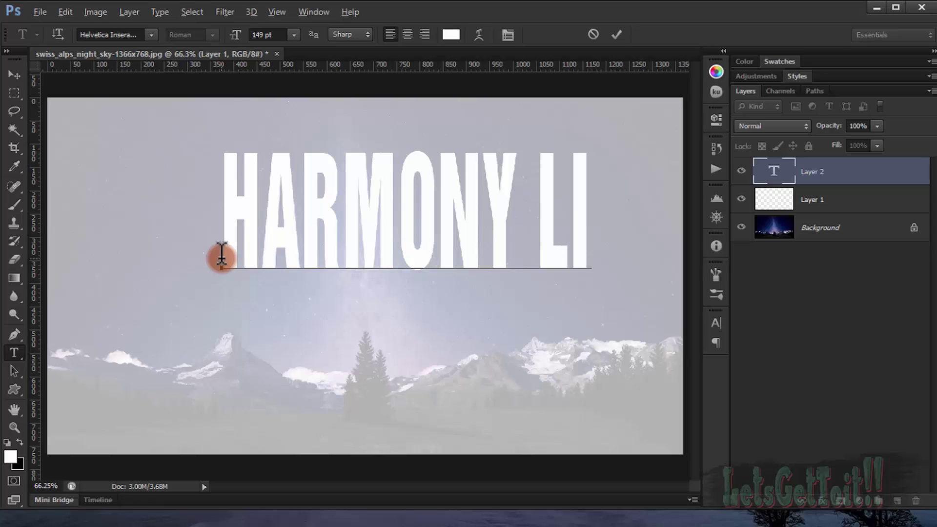
pyautogui.write('FE')
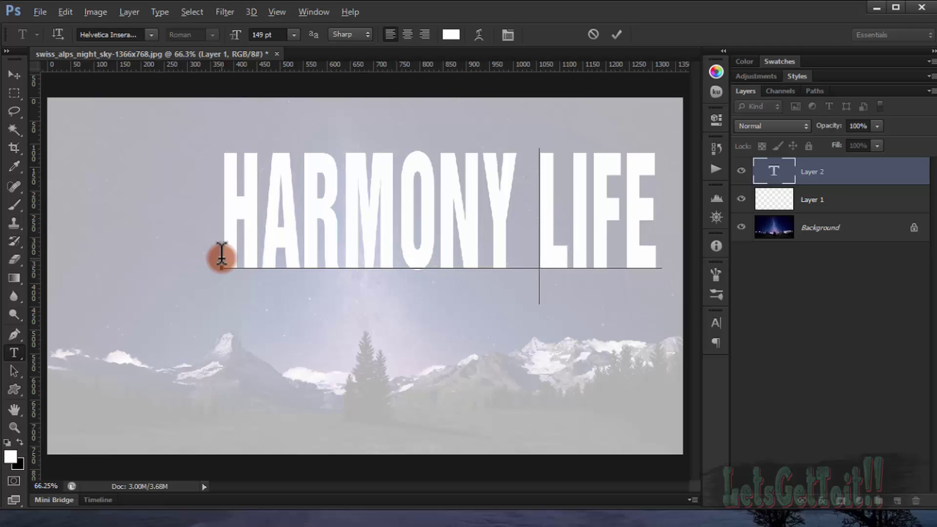
pyautogui.hotkey('alt', 'Right')
pyautogui.hotkey('alt', 'Right')
pyautogui.hotkey('alt', 'Right')
pyautogui.hotkey('alt', 'Right')
pyautogui.hotkey('alt', 'Right')
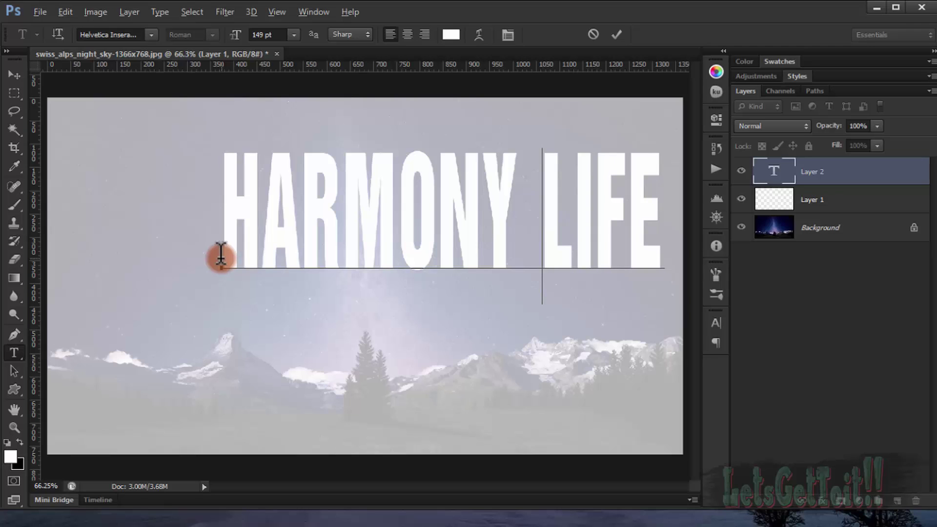
pyautogui.click(616, 34)
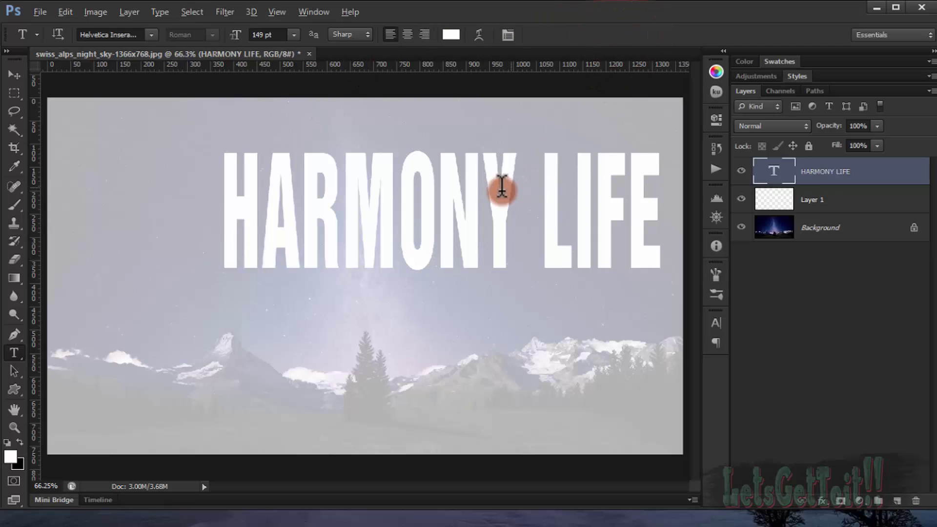
# Step: Move the HARMONY LIFE text and scale it down to about 88% of its size
pyautogui.click(14, 74)
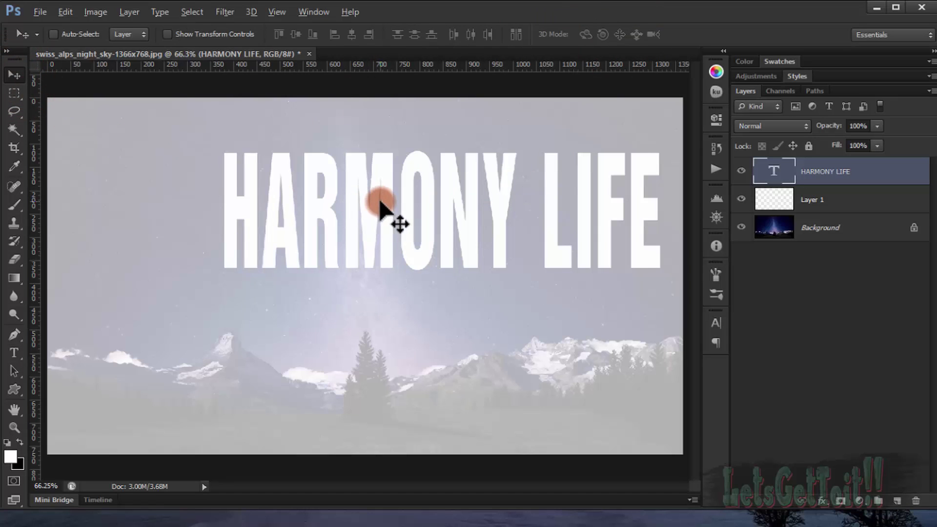
pyautogui.moveTo(380, 203); pyautogui.dragTo(313, 239)
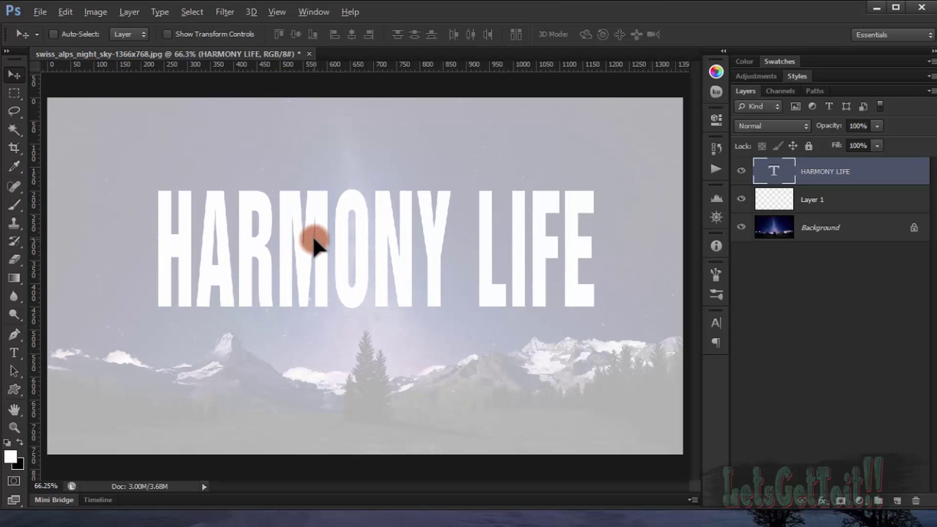
pyautogui.hotkey('ctrl', 't')
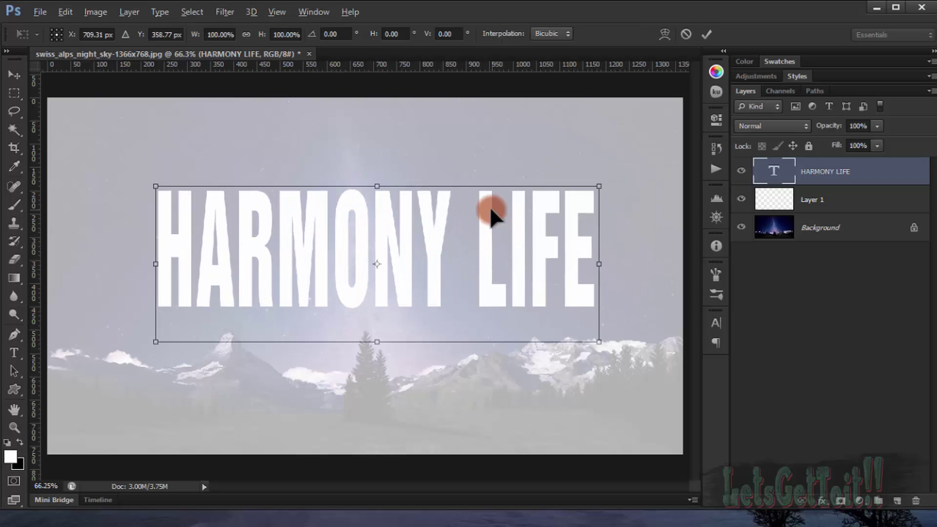
pyautogui.moveTo(592, 190); pyautogui.dragTo(572, 195)
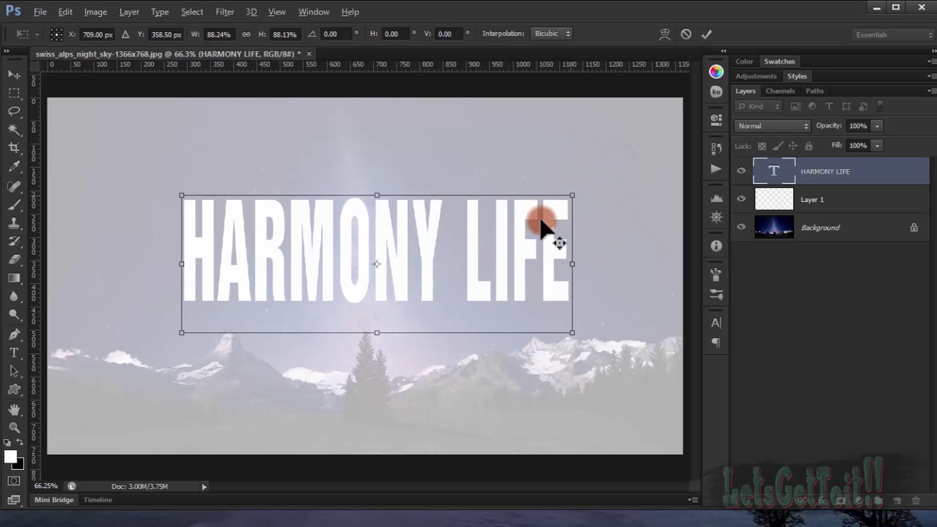
pyautogui.moveTo(476, 257); pyautogui.dragTo(470, 265)
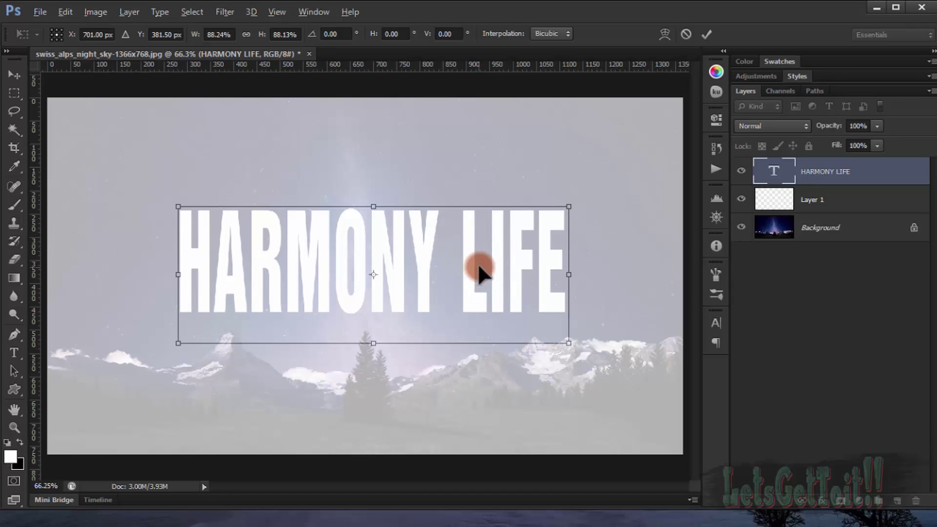
pyautogui.press('Return')
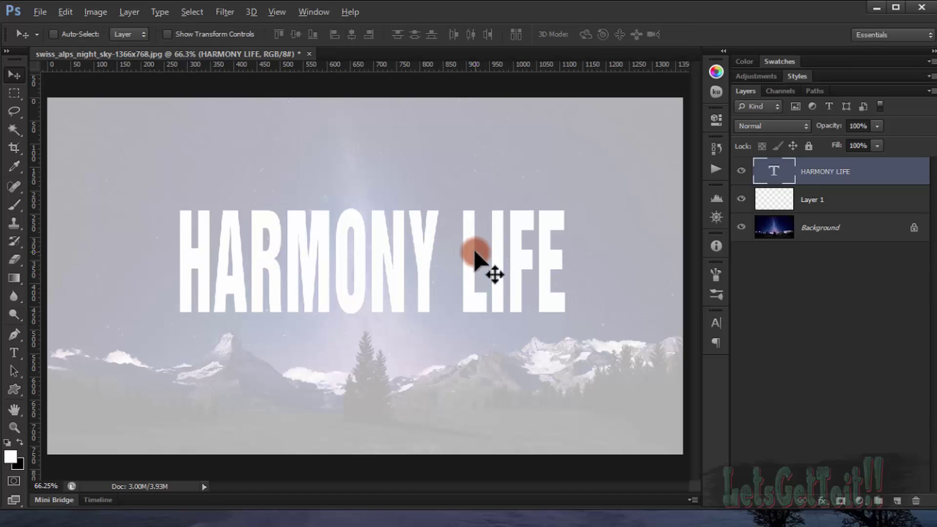
# Step: Centre the text horizontally and vertically on the canvas, then bring up its blending options
pyautogui.hotkey('ctrl', 'a')
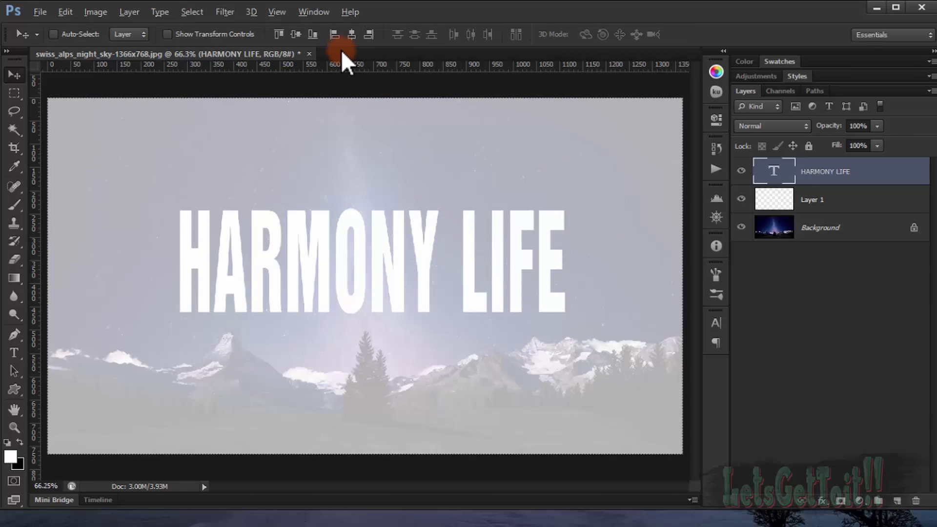
pyautogui.click(350, 34)
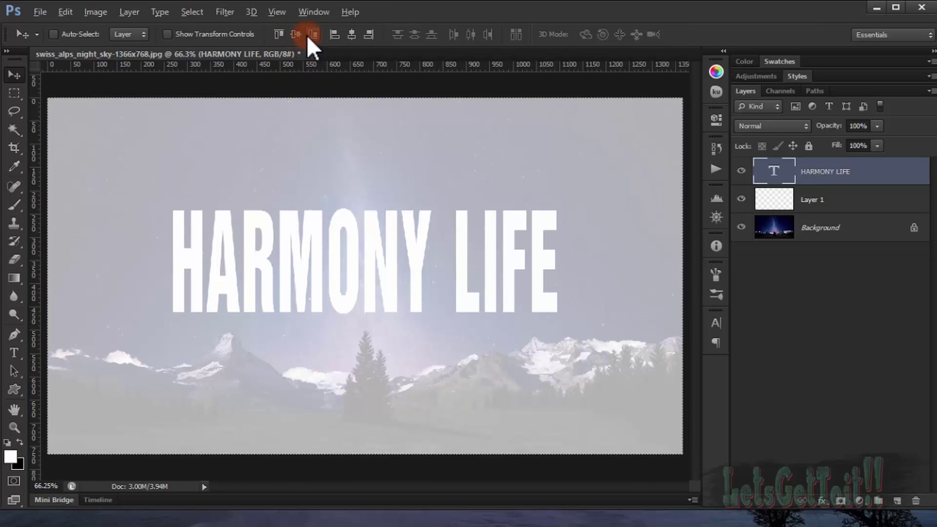
pyautogui.click(297, 32)
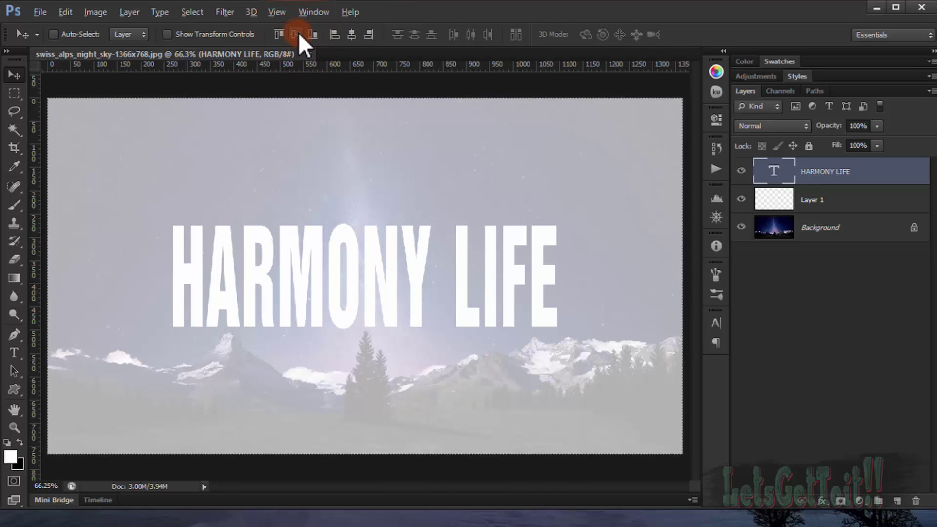
pyautogui.hotkey('ctrl', 'd')
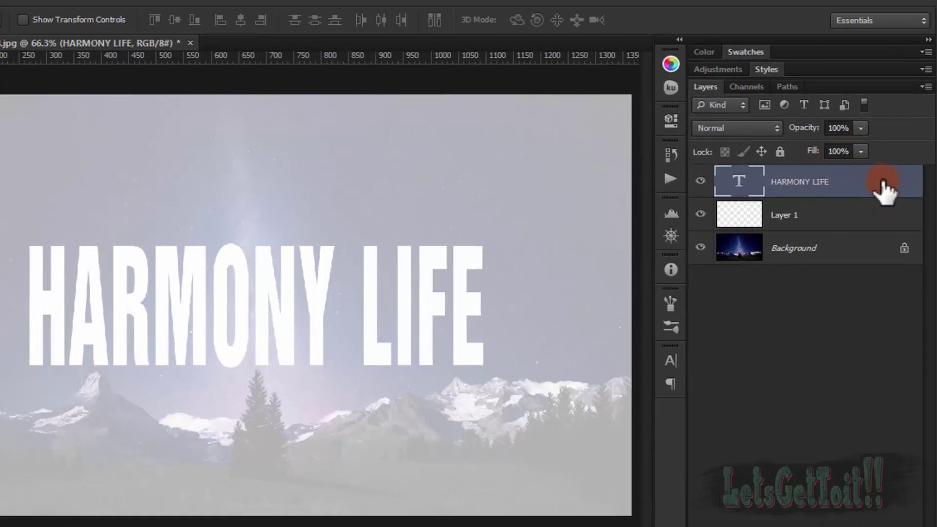
pyautogui.doubleClick(895, 176)
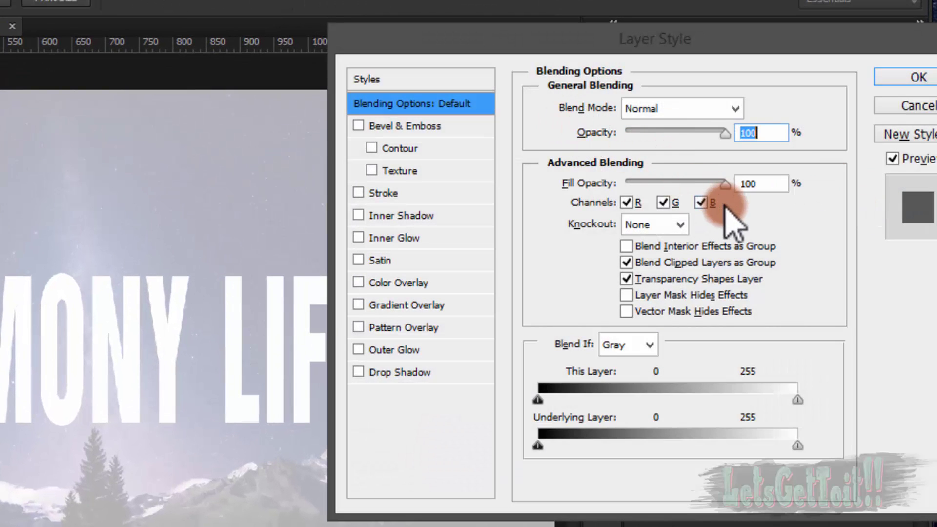
# Step: Set the text layer's Fill Opacity to 0% and Knockout to Shallow, and apply the style
pyautogui.moveTo(724, 184); pyautogui.dragTo(617, 186)
pyautogui.click(654, 224)
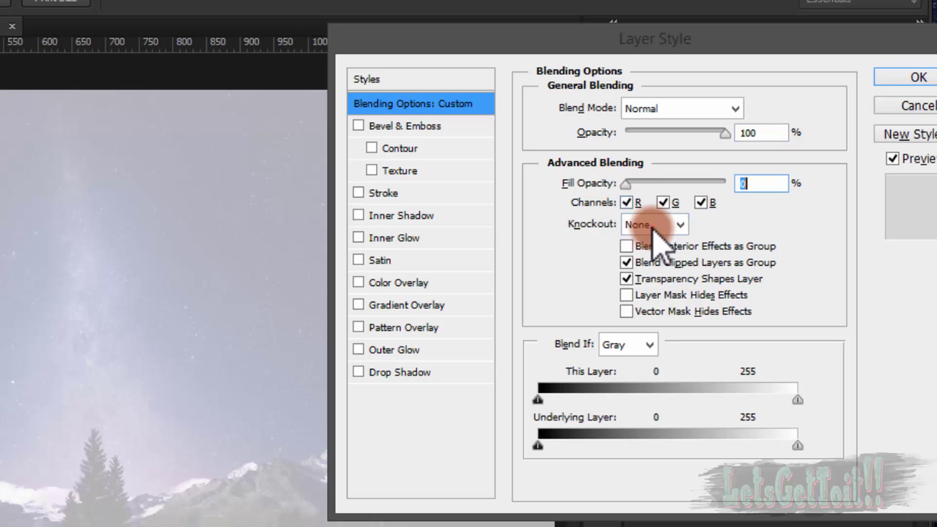
pyautogui.click(656, 259)
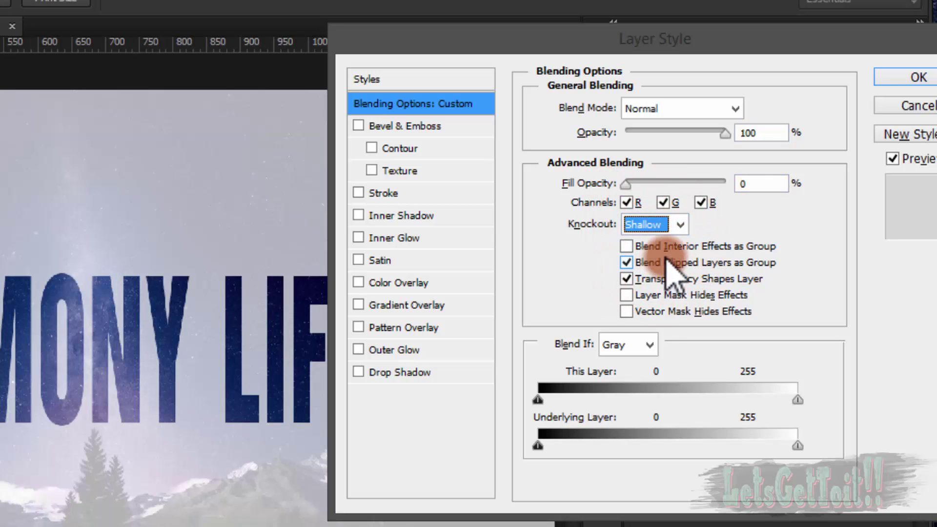
pyautogui.click(913, 75)
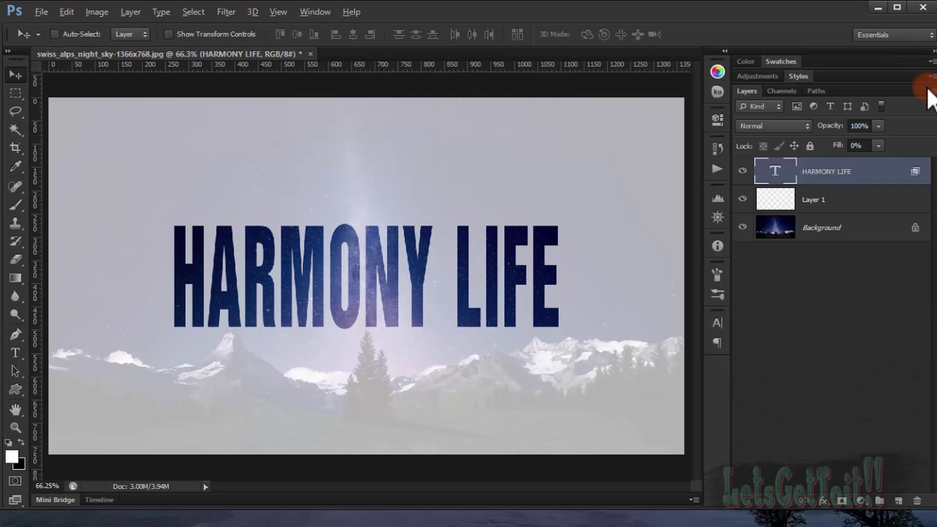
# Step: Set the white overlay Layer 1 to 40% opacity
pyautogui.click(812, 201)
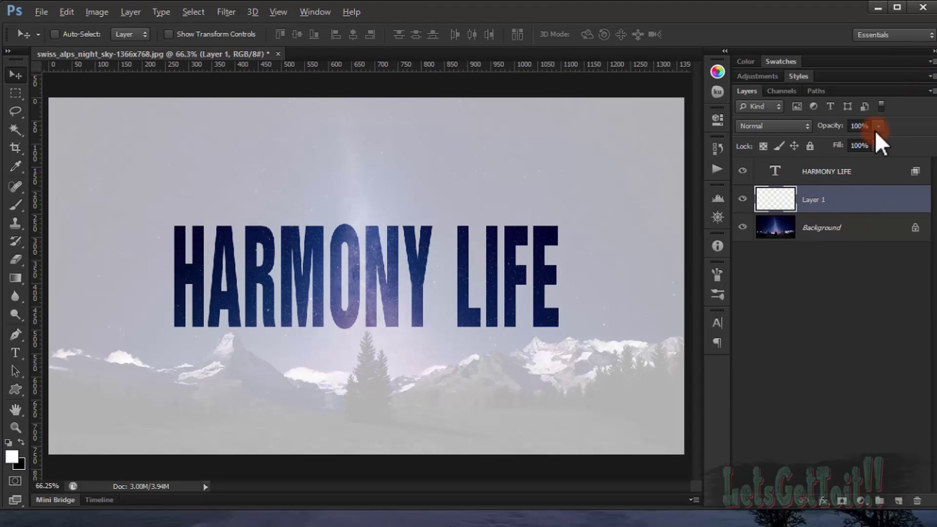
pyautogui.moveTo(836, 128); pyautogui.dragTo(797, 129)
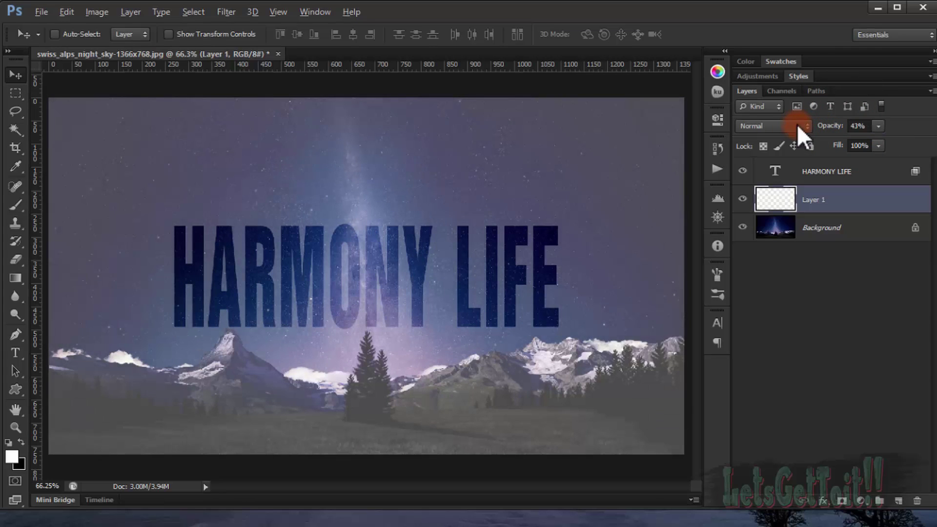
pyautogui.click(861, 125)
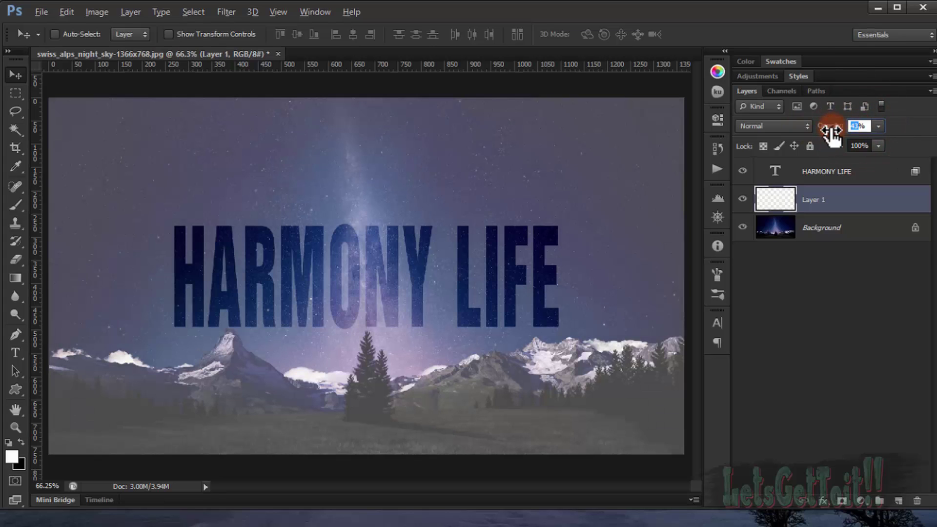
pyautogui.write('40')
pyautogui.press('Return')
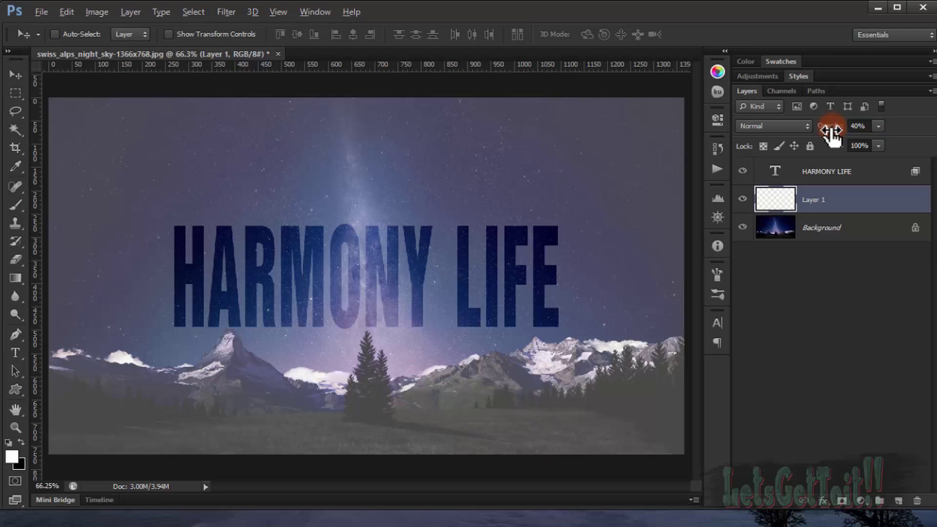
# Step: Shrink and flatten the overlay into a band framing the HARMONY LIFE lettering
pyautogui.hotkey('ctrl', 't')
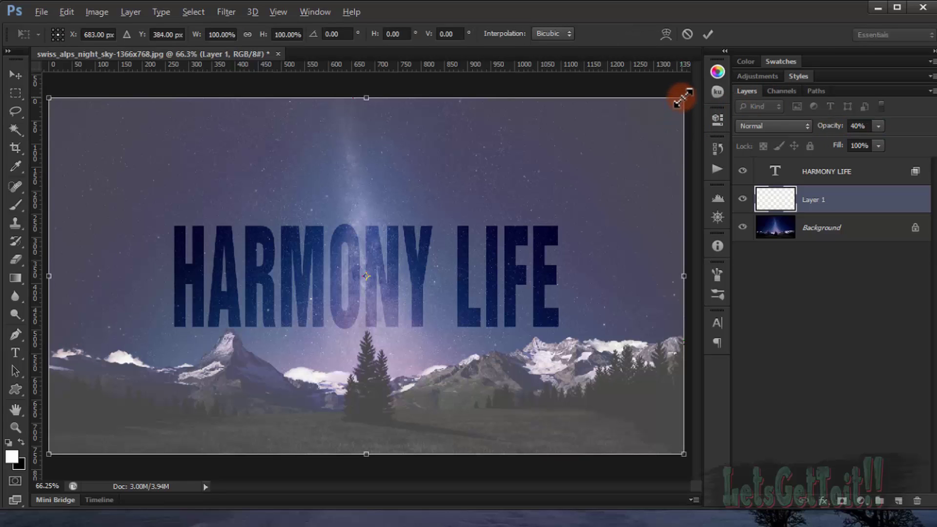
pyautogui.moveTo(683, 98); pyautogui.dragTo(578, 191)
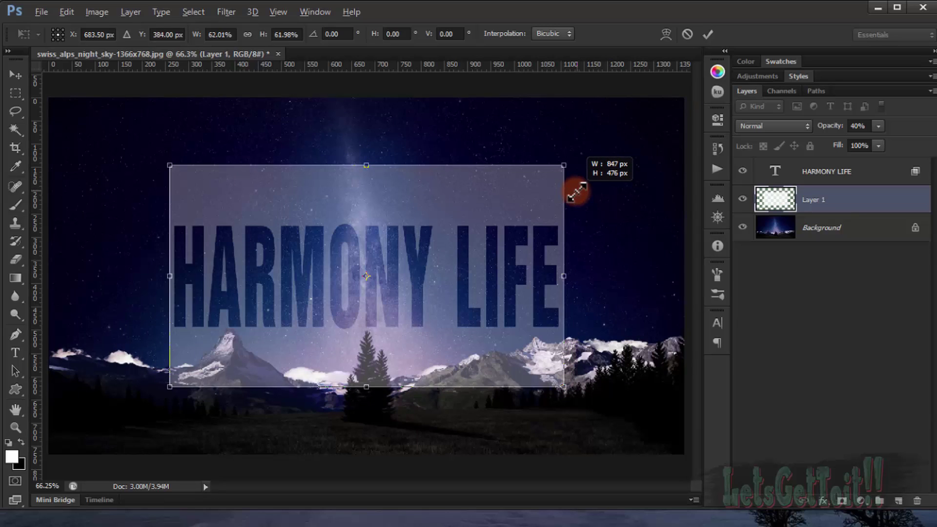
pyautogui.click(367, 168)
pyautogui.moveTo(367, 167); pyautogui.dragTo(373, 214)
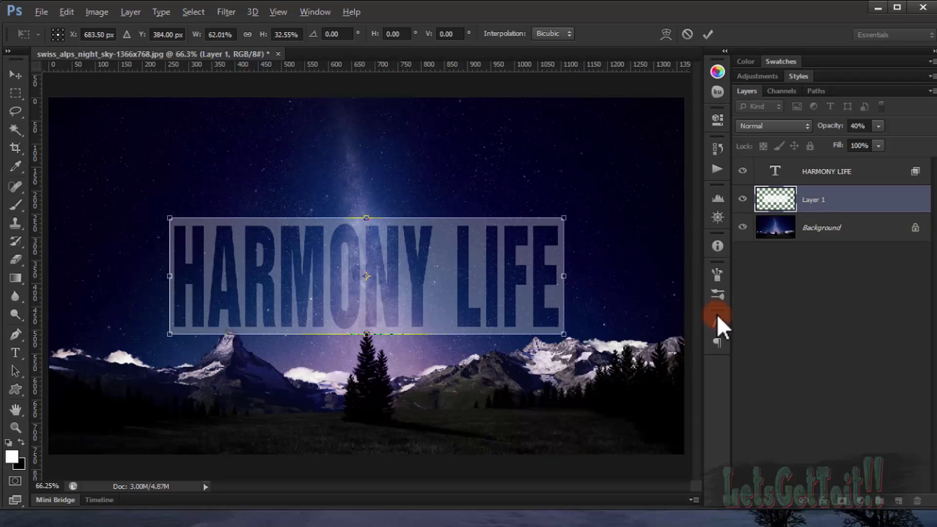
pyautogui.press('Return')
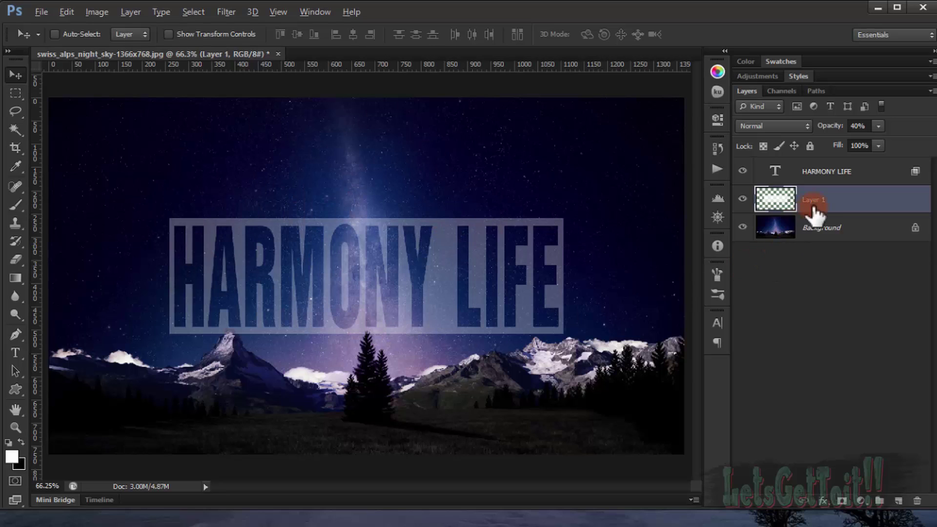
# Step: Add Layer 2 beneath Layer 1, fill it with white, and lower its opacity to about 20%
pyautogui.click(780, 204)
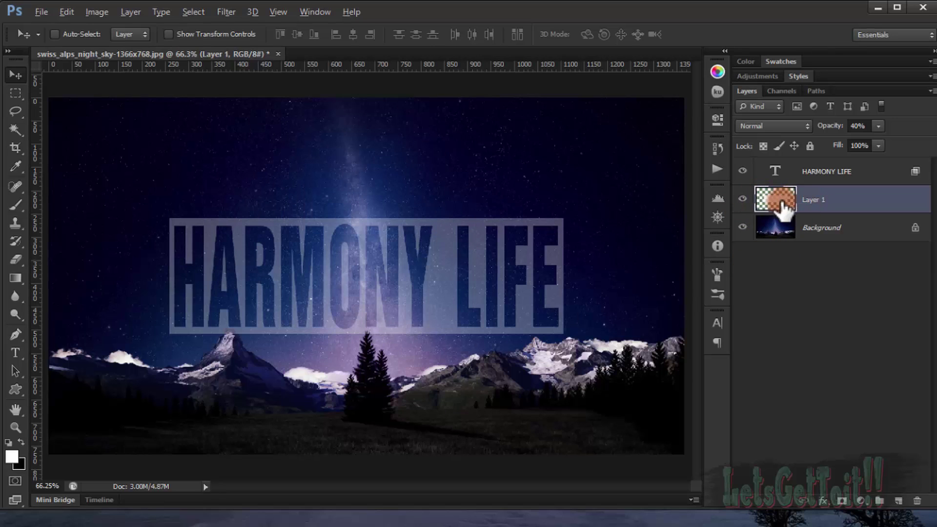
pyautogui.click(898, 500)
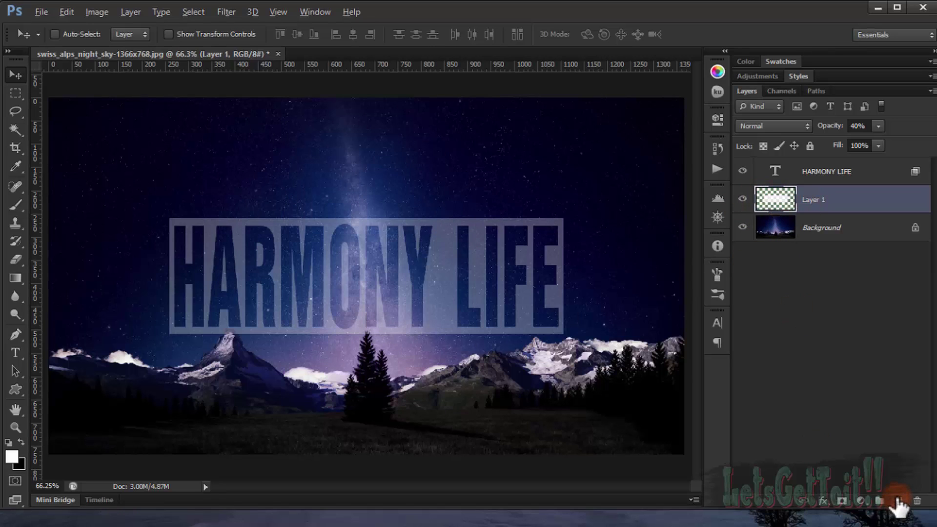
pyautogui.keyDown('ctrl'); pyautogui.click(898, 501); pyautogui.keyUp('ctrl')
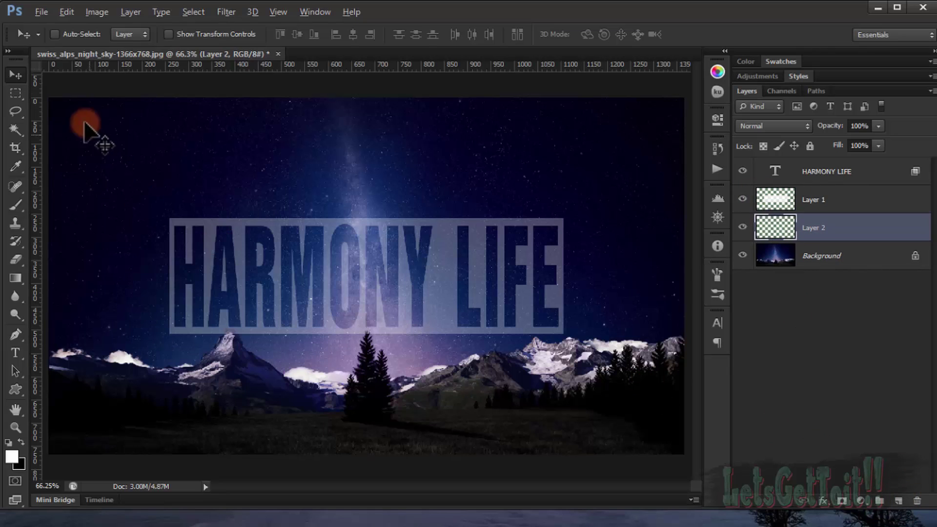
pyautogui.click(67, 14)
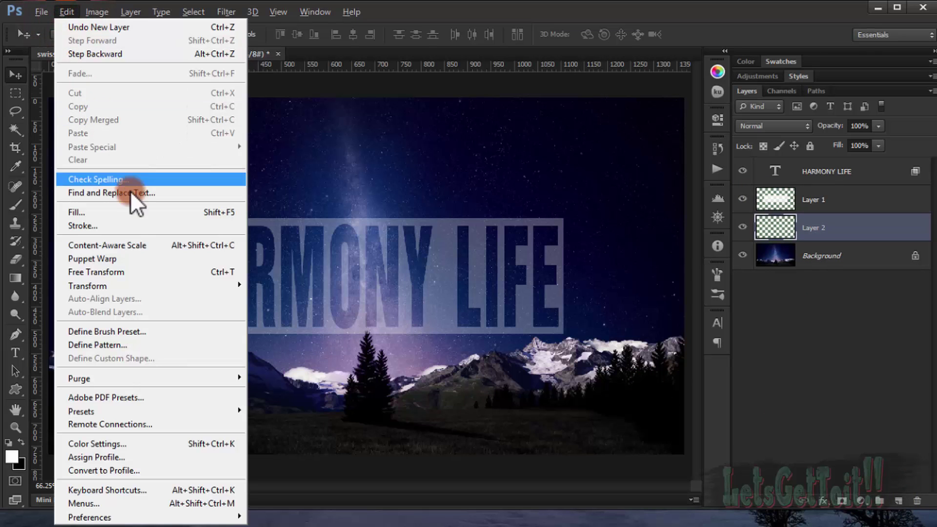
pyautogui.click(133, 209)
pyautogui.click(417, 130)
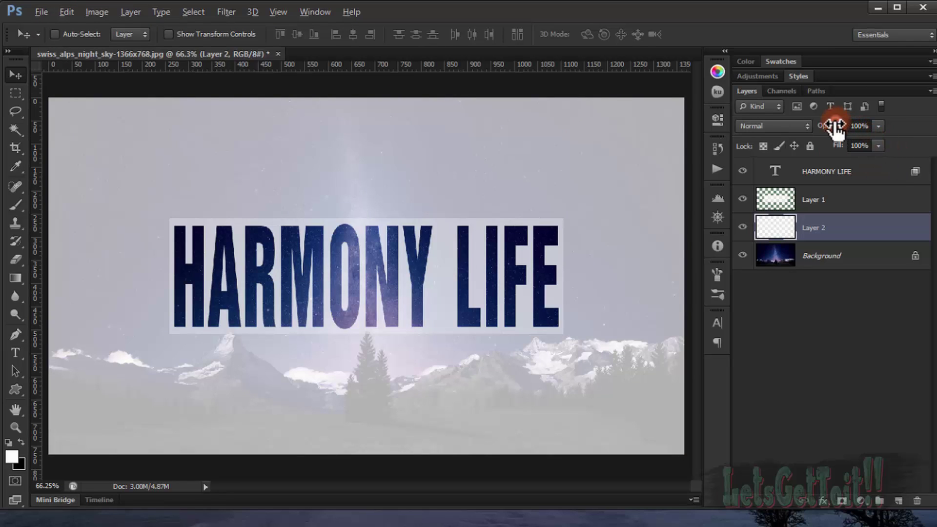
pyautogui.moveTo(837, 128); pyautogui.dragTo(779, 124)
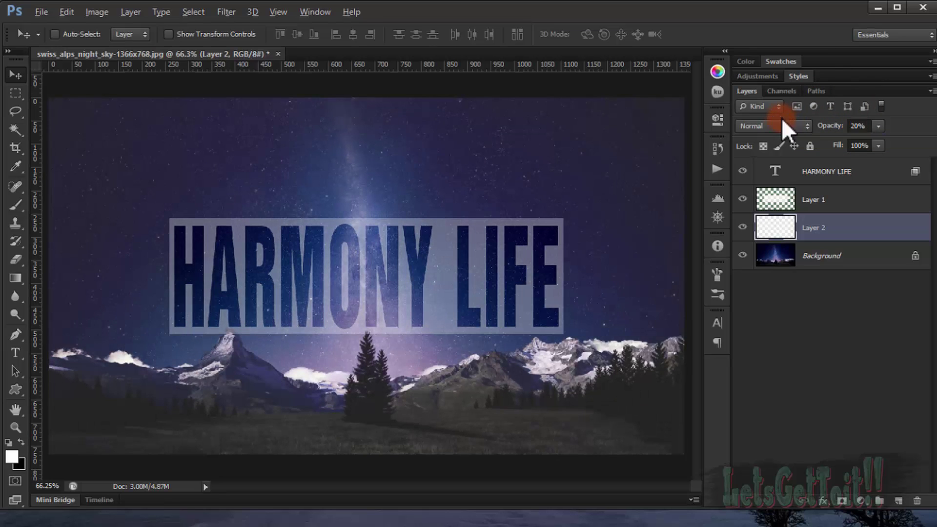
pyautogui.click(840, 177)
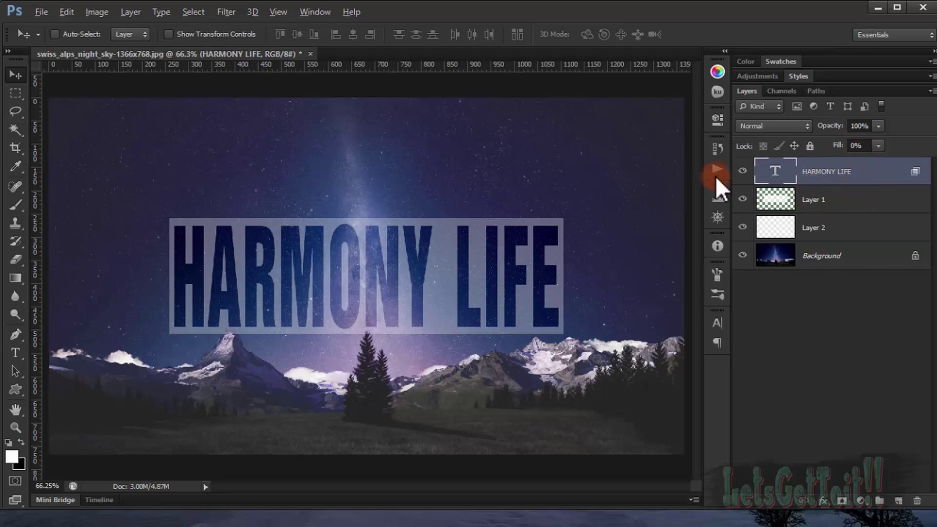
# Step: Add a Gradient fill layer and set its style to Radial
pyautogui.click(861, 502)
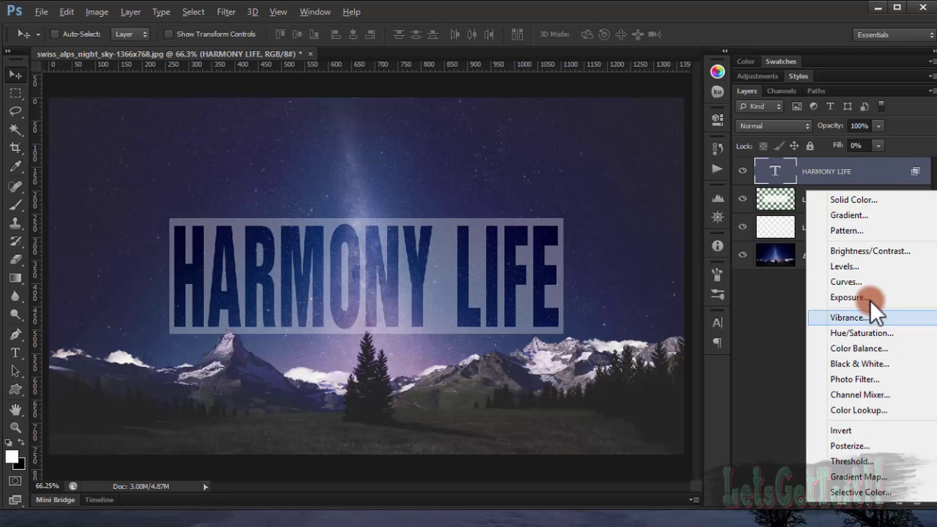
pyautogui.click(854, 217)
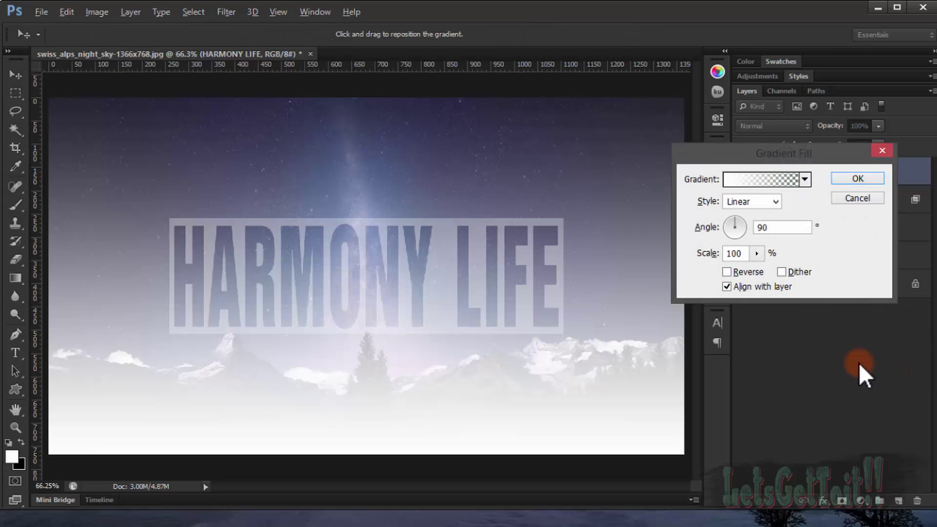
pyautogui.click(754, 201)
pyautogui.click(754, 226)
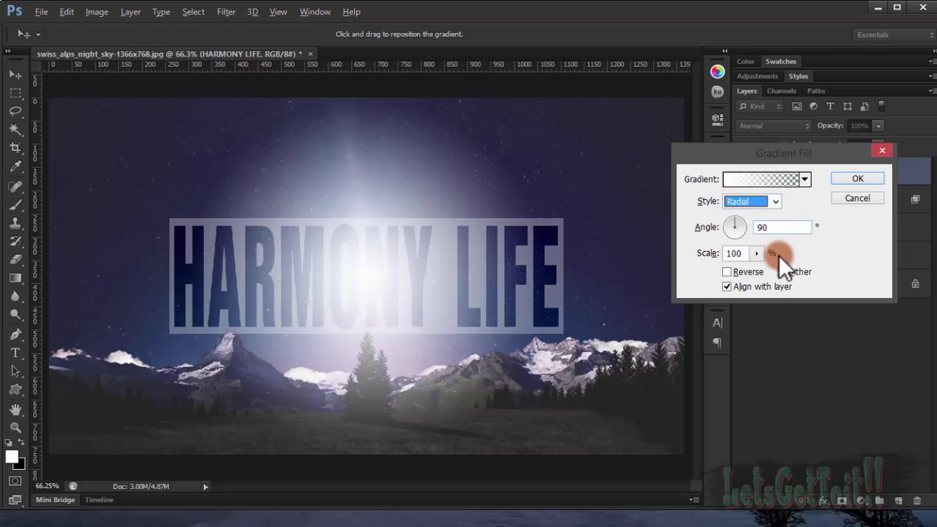
pyautogui.click(763, 184)
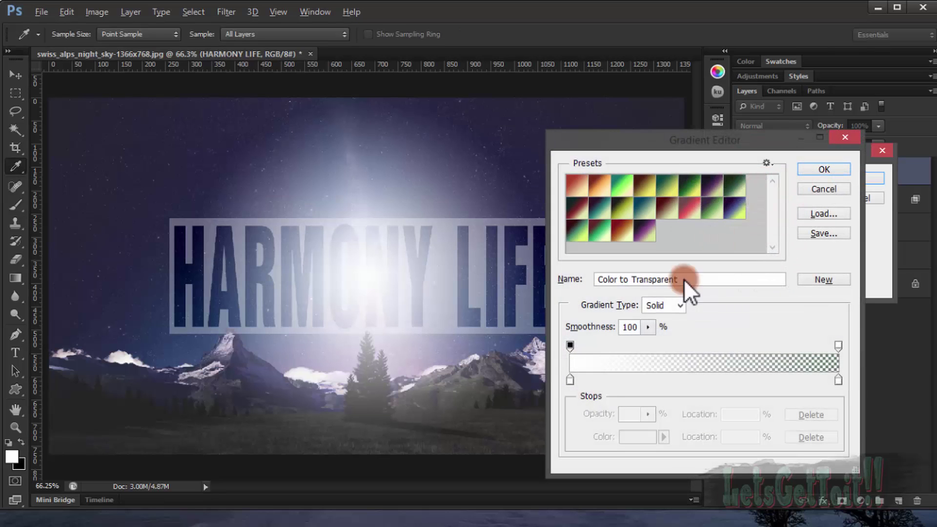
# Step: Edit the gradient stops to run from black to fully transparent
pyautogui.click(570, 379)
pyautogui.doubleClick(568, 378)
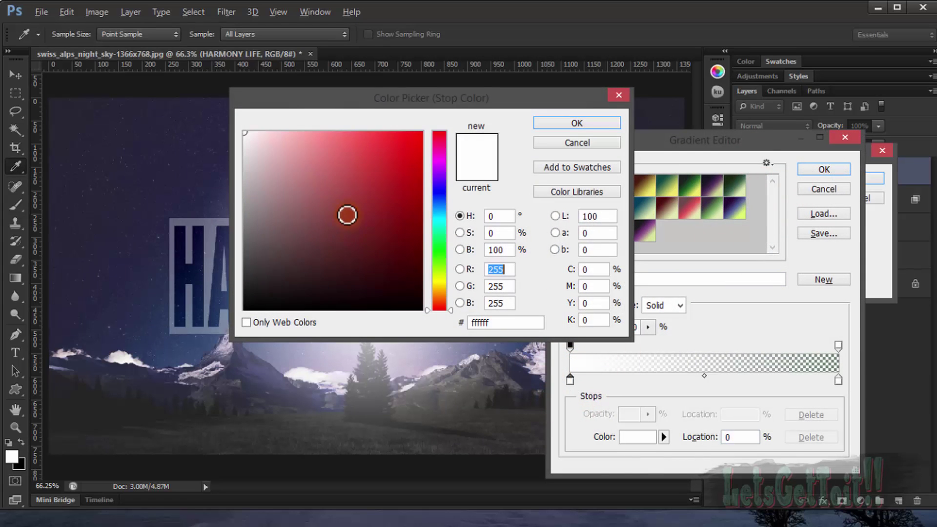
pyautogui.moveTo(345, 214); pyautogui.dragTo(241, 323)
pyautogui.click(577, 123)
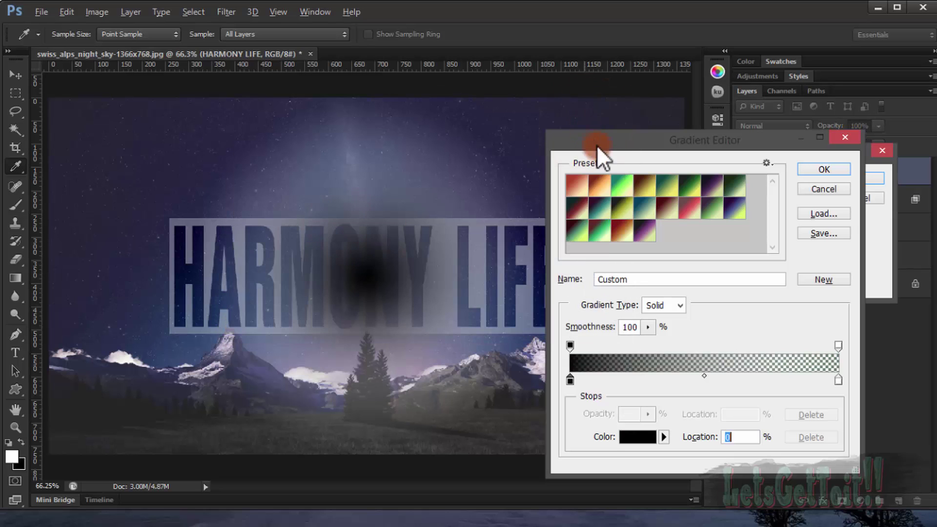
pyautogui.click(838, 379)
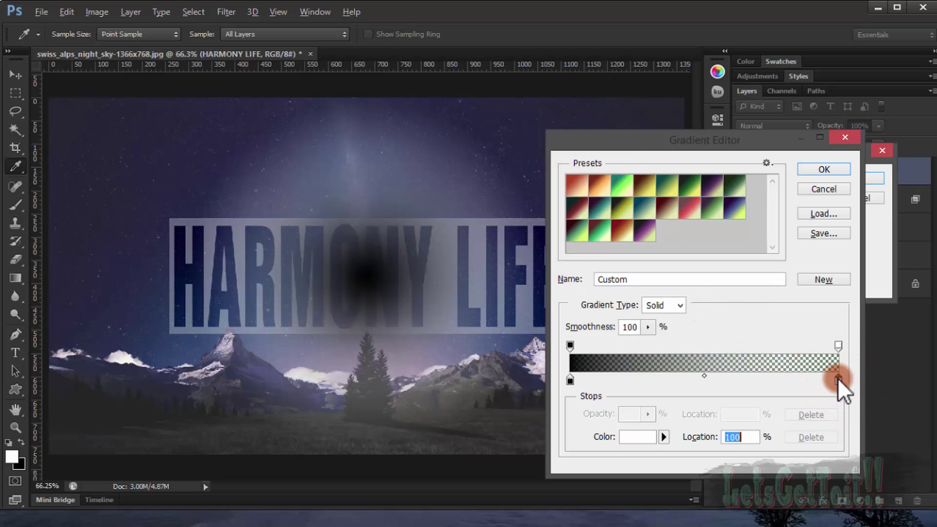
pyautogui.doubleClick(839, 378)
pyautogui.moveTo(345, 205); pyautogui.dragTo(238, 323)
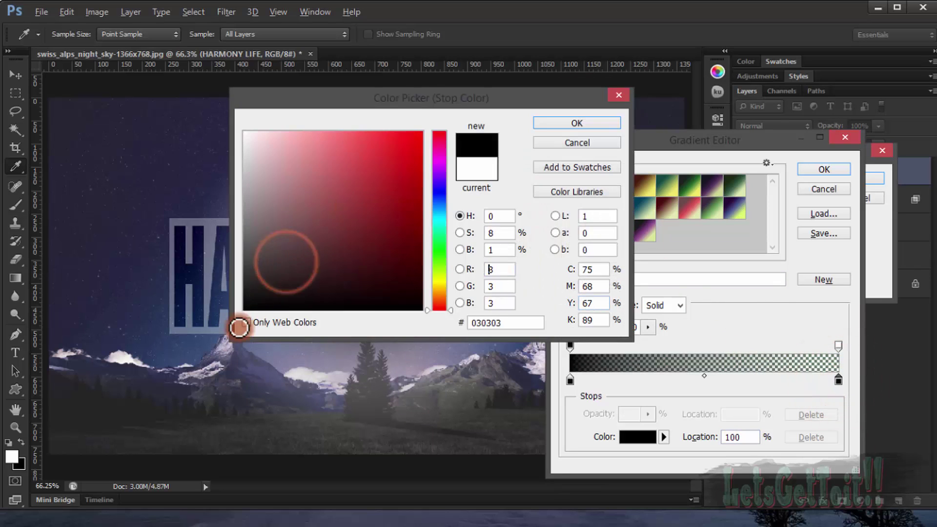
pyautogui.click(577, 123)
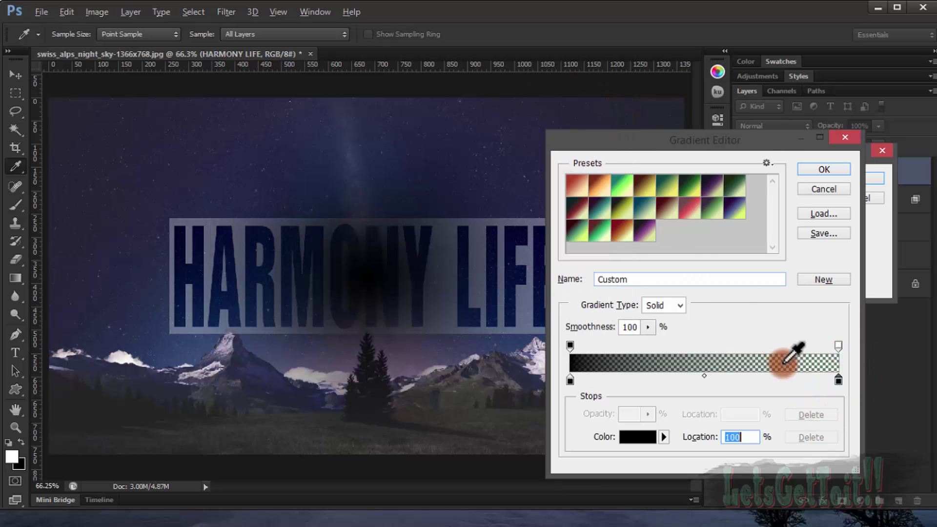
pyautogui.click(838, 346)
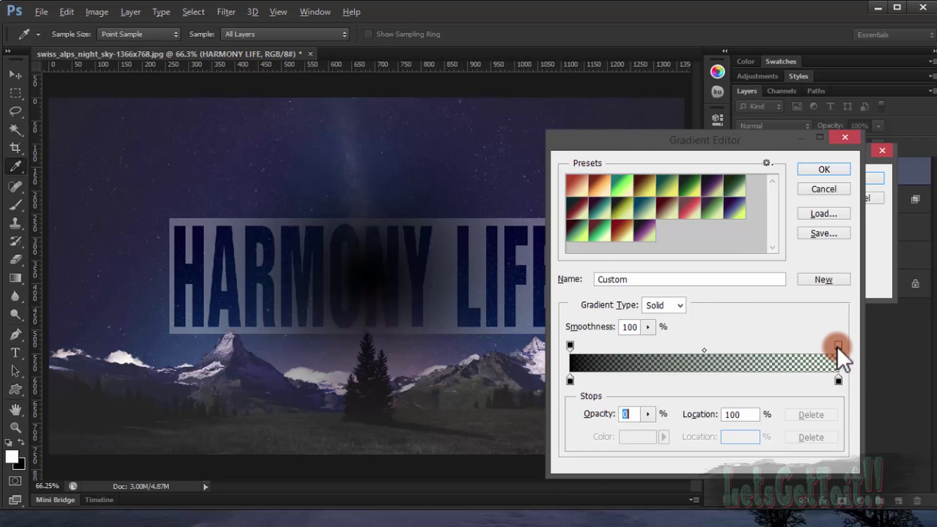
pyautogui.click(831, 170)
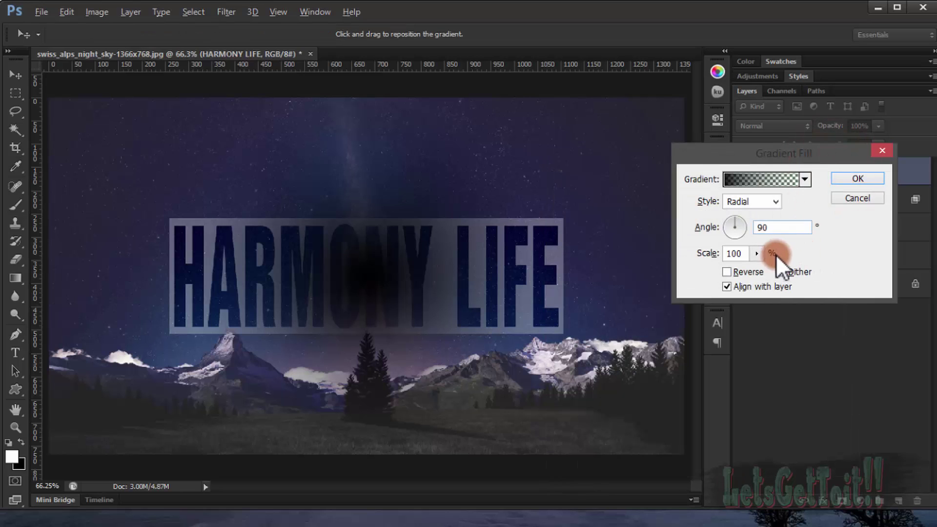
# Step: Reverse the gradient, adjust its angle, and enlarge its scale to 199% for the vignette
pyautogui.click(728, 272)
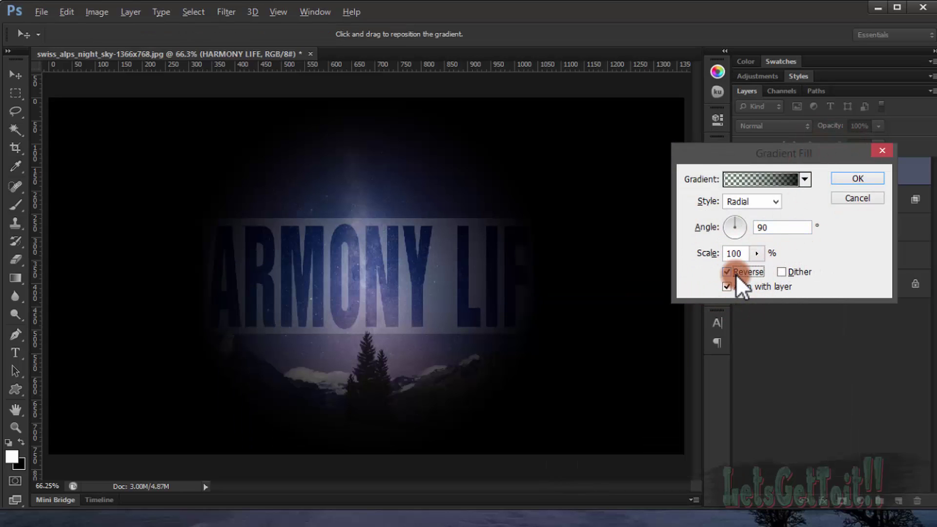
pyautogui.moveTo(754, 231)
pyautogui.mouseDown()
pyautogui.moveTo(741, 222)
pyautogui.moveTo(746, 229)
pyautogui.mouseUp()
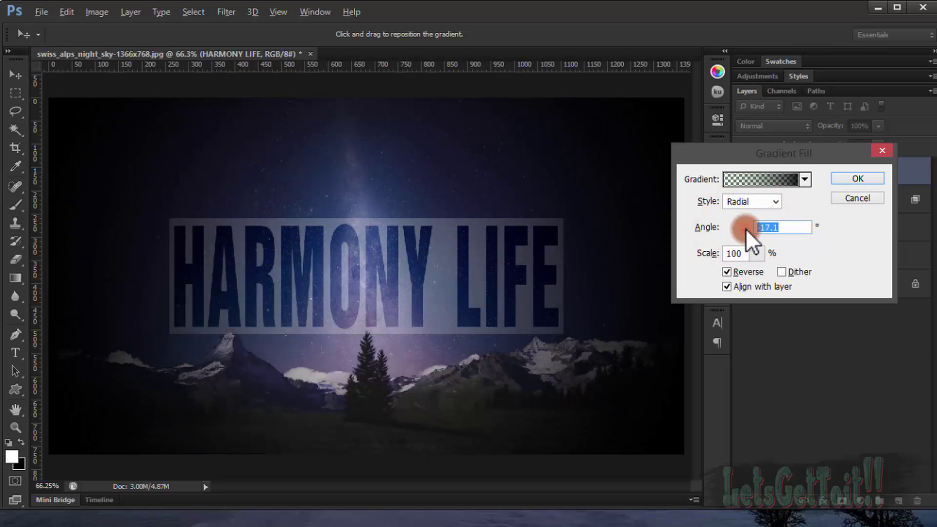
pyautogui.click(759, 253)
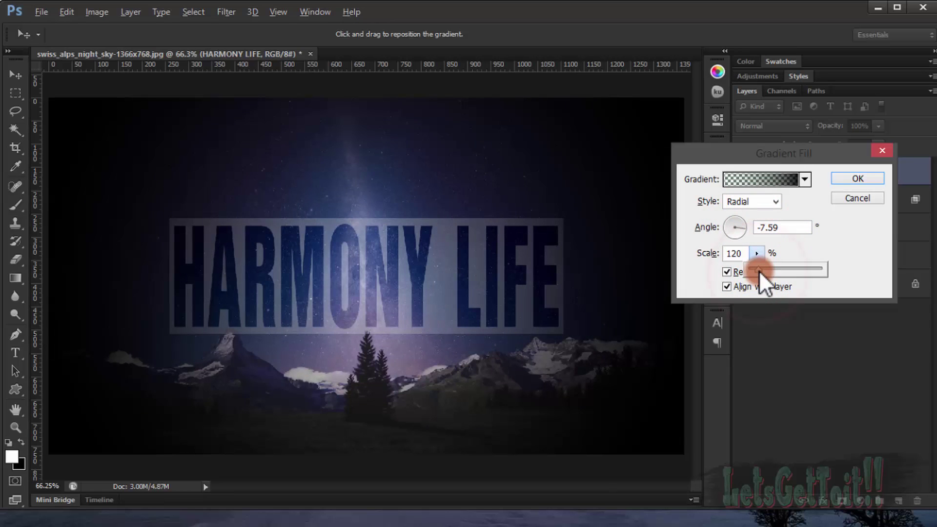
pyautogui.moveTo(759, 270); pyautogui.dragTo(763, 268)
pyautogui.click(855, 179)
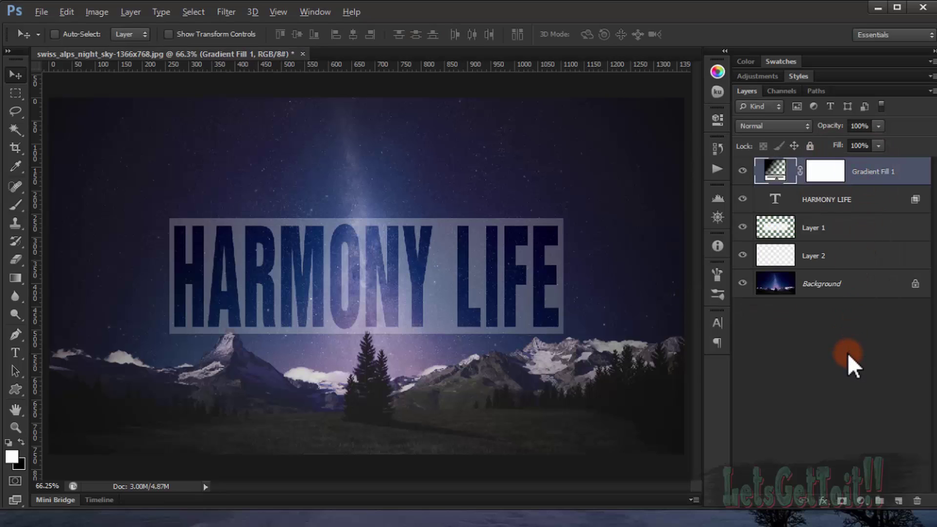